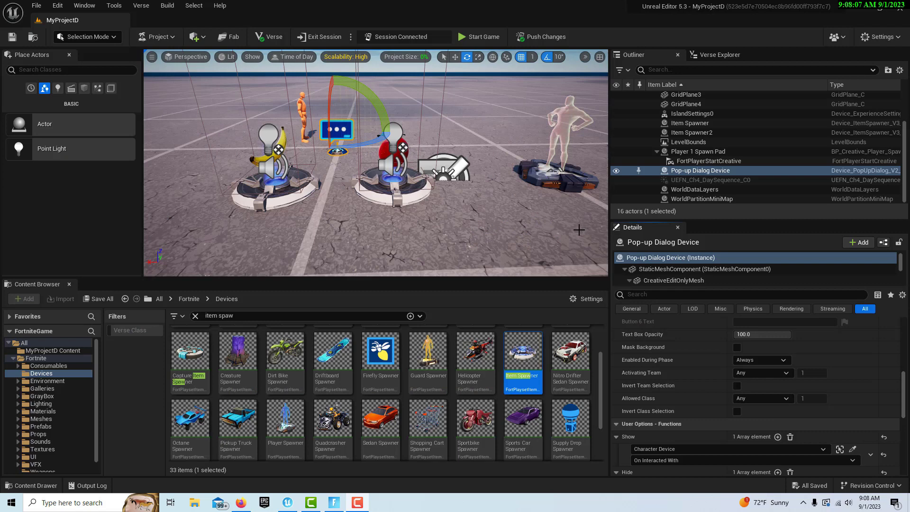
Bring the running Fortnite playtest window to the front from the taskbar
left_click(333, 502)
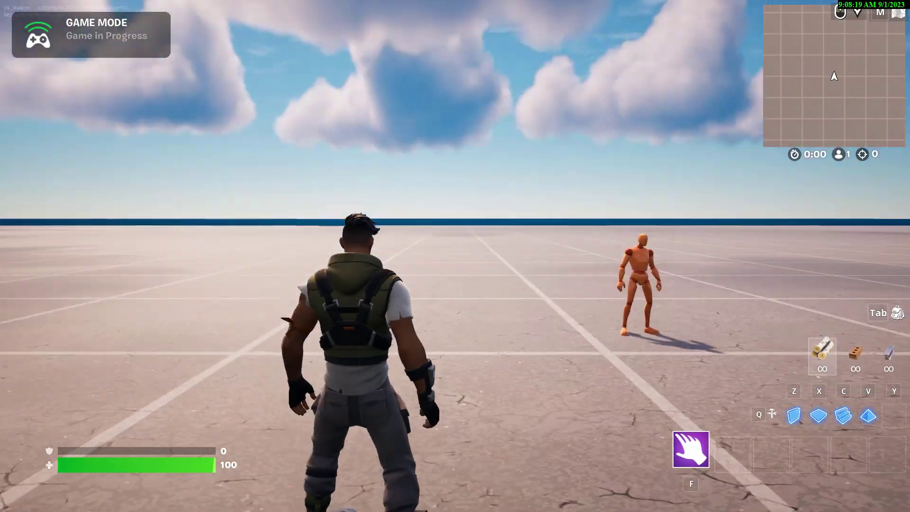
Walk up to Manny, interact, and choose APPLE to spawn an apple
key("w")
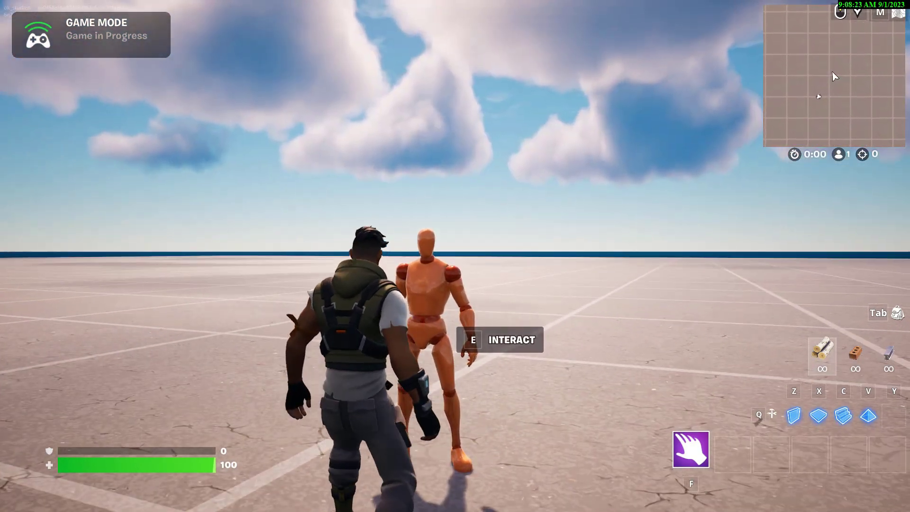
key("e")
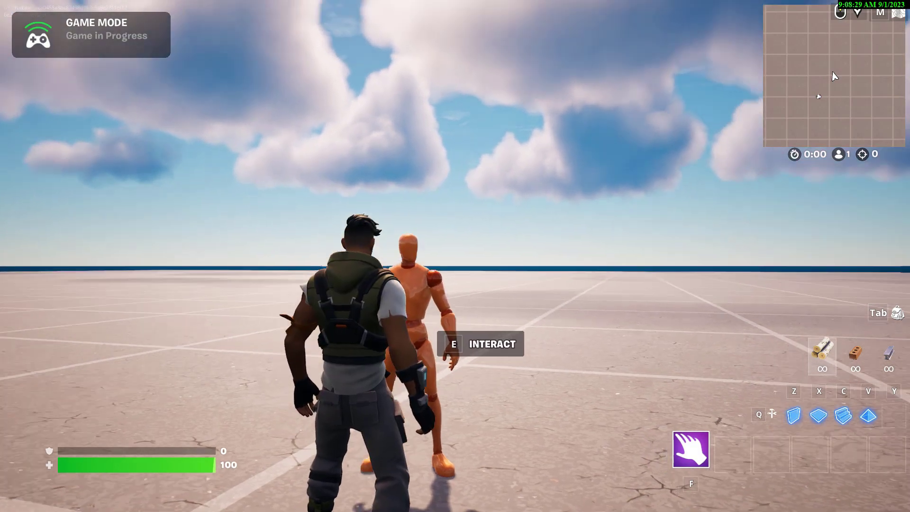
key("e")
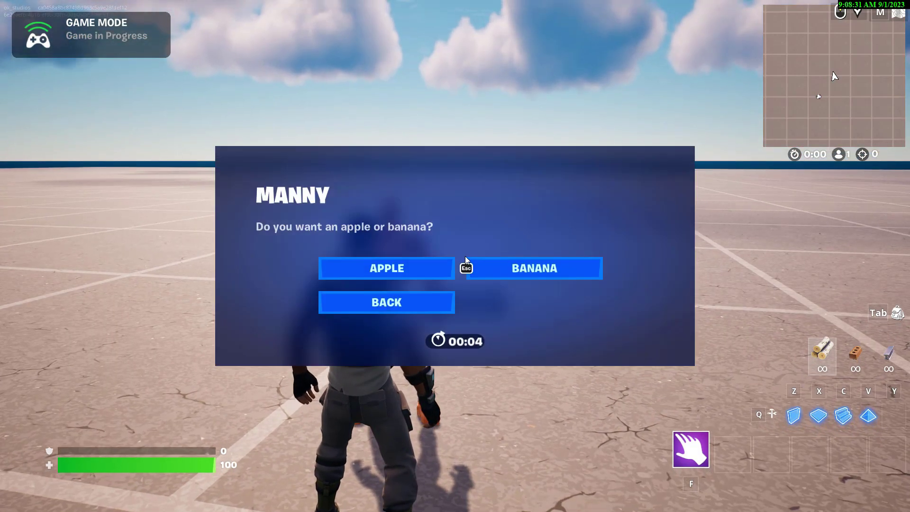
left_click(429, 272)
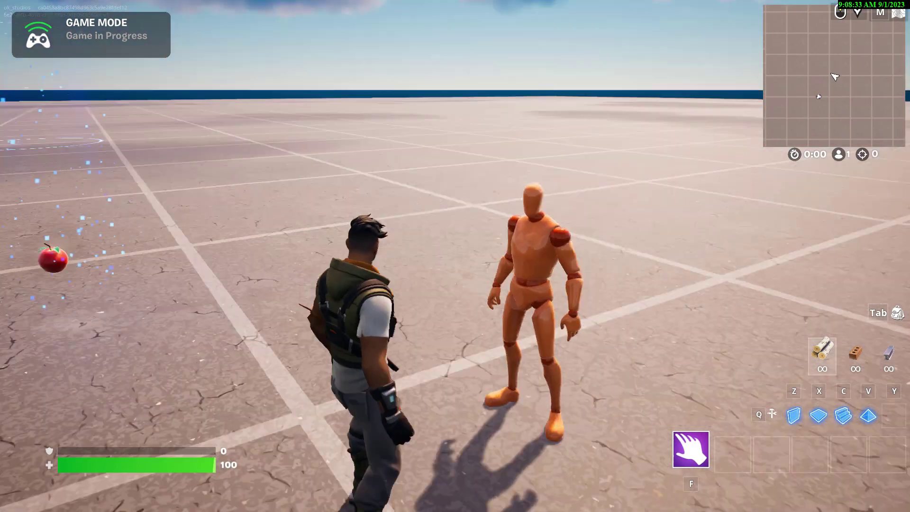
key("w")
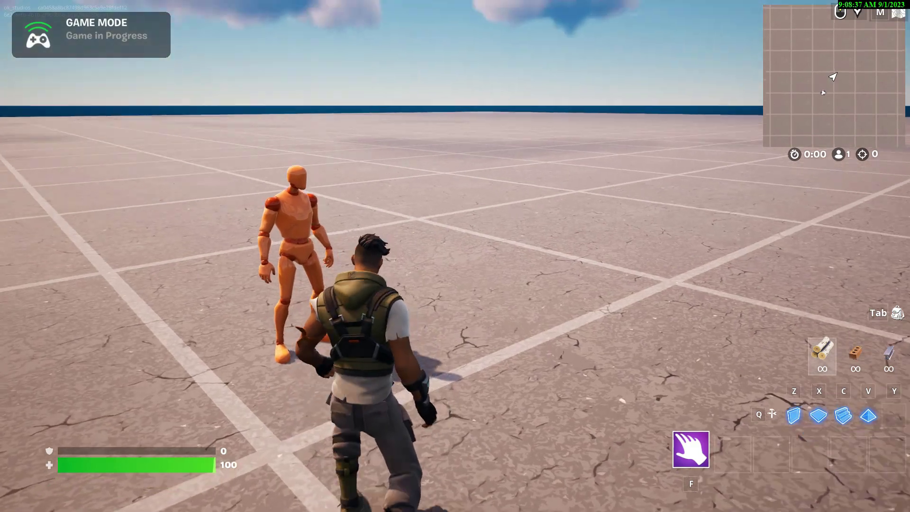
Return to Manny, interact again, and choose BANANA to spawn a banana
key("w")
key("e")
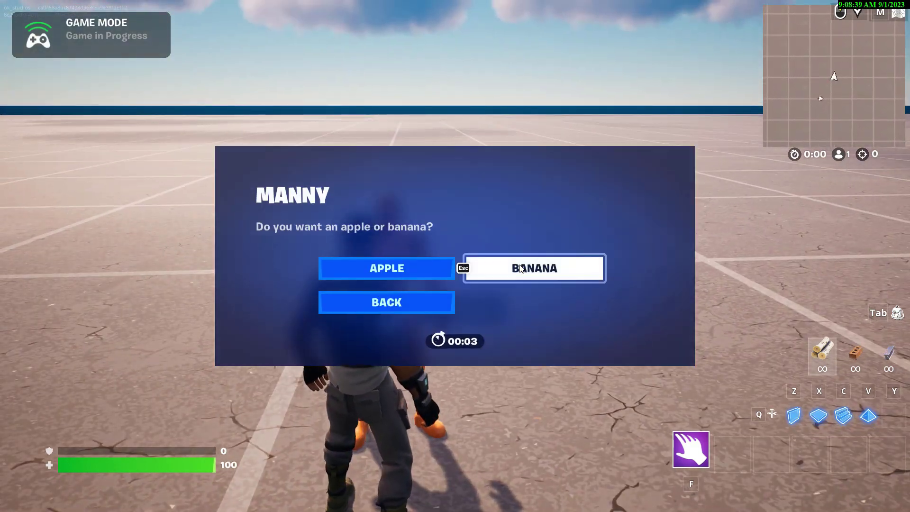
left_click(489, 260)
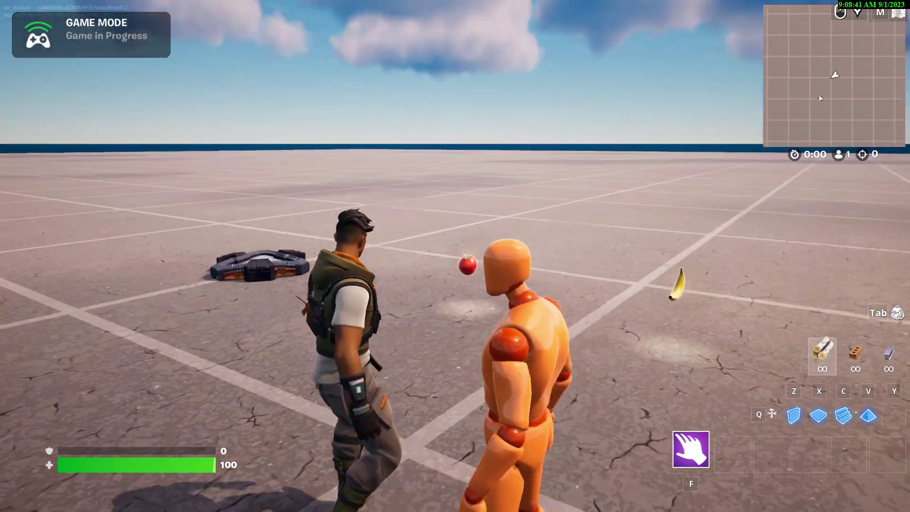
key("w")
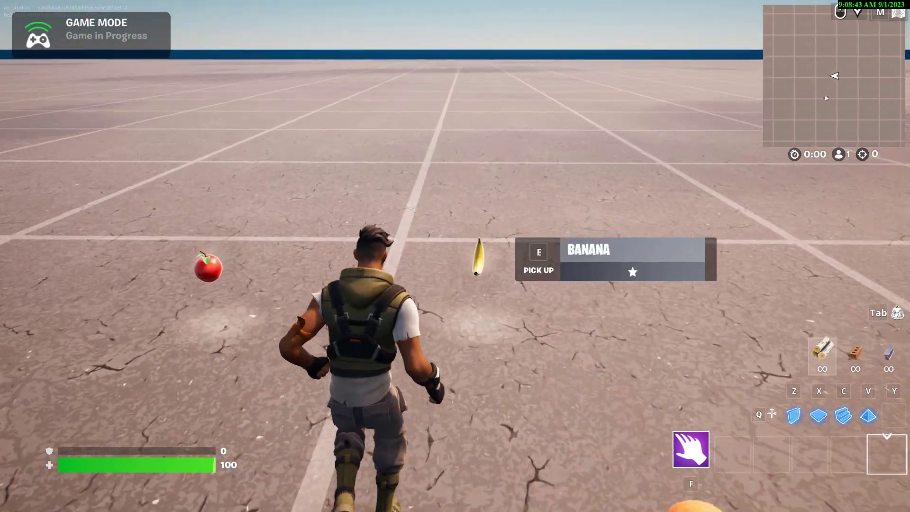
key("w")
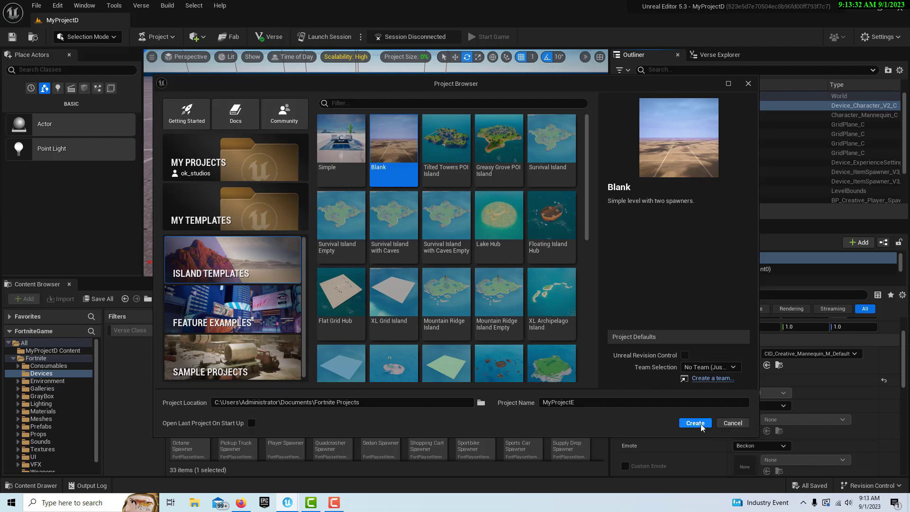
Create the Blank island project named MyProjectE
left_click(700, 424)
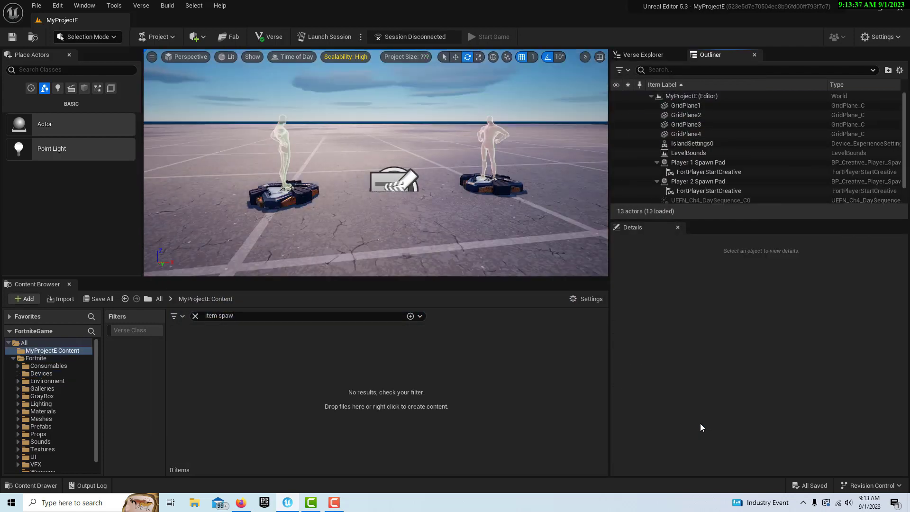
Delete the Player 2 Spawn Pad from the island
right_click_drag(551, 174, 551, 174)
left_click(528, 196)
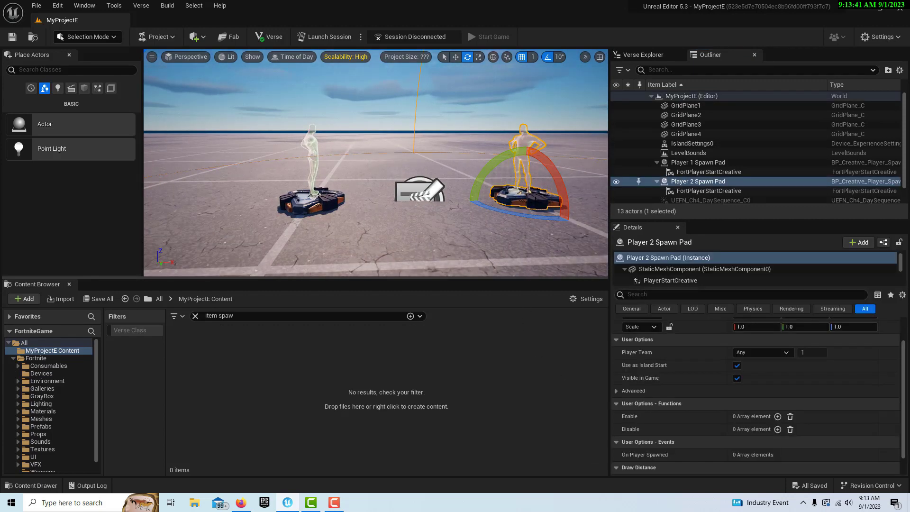
key("Delete")
Rotate the Player 1 Spawn Pad 90 degrees around Z
right_click_drag(511, 189, 511, 189)
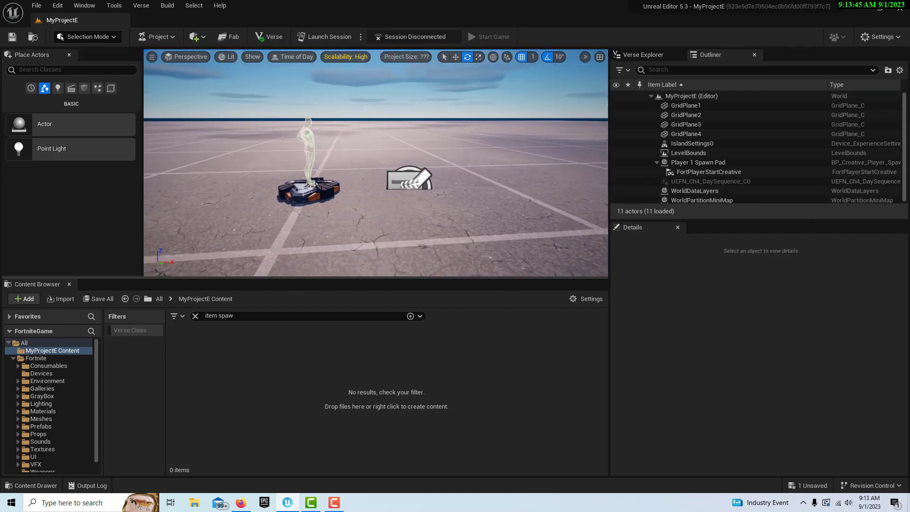
left_click(308, 189)
left_click_drag(360, 192, 293, 223)
right_click_drag(487, 219, 561, 248)
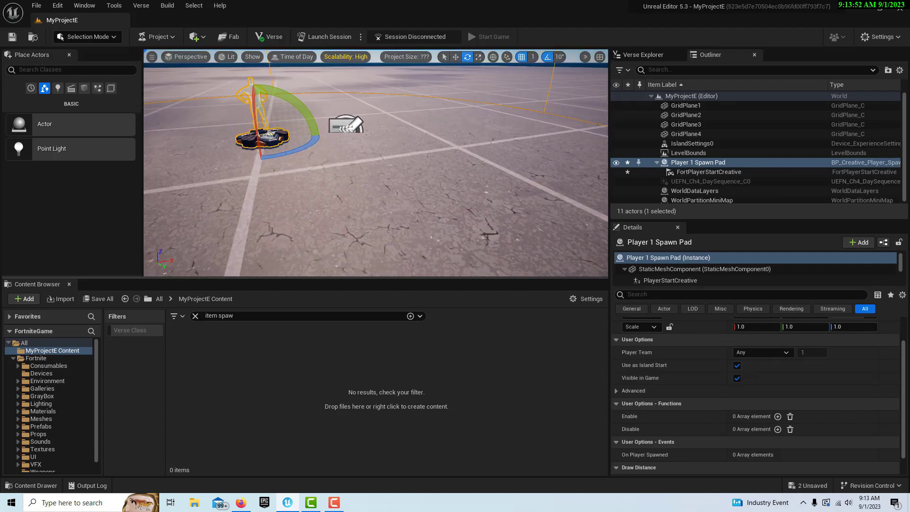
Drag a Character Device mannequin from Fortnite > Devices into the level and turn it slightly
left_click(269, 317)
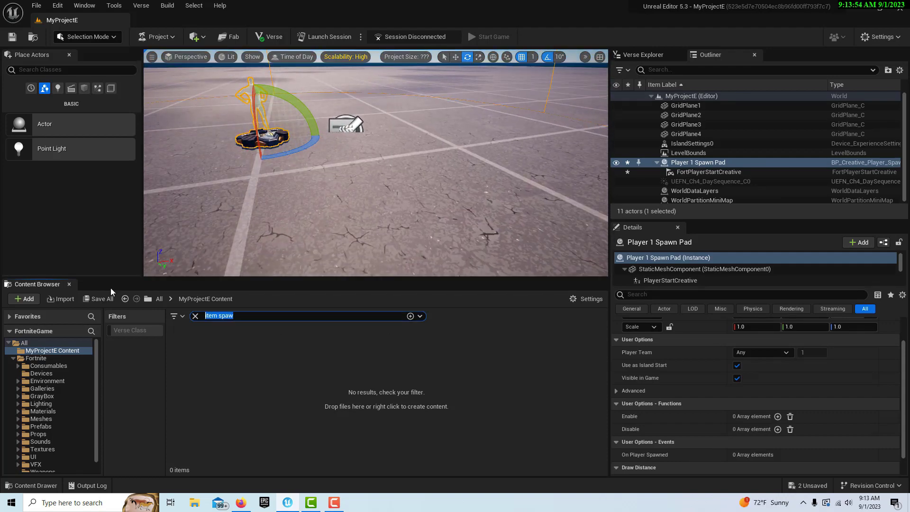
left_click(32, 374)
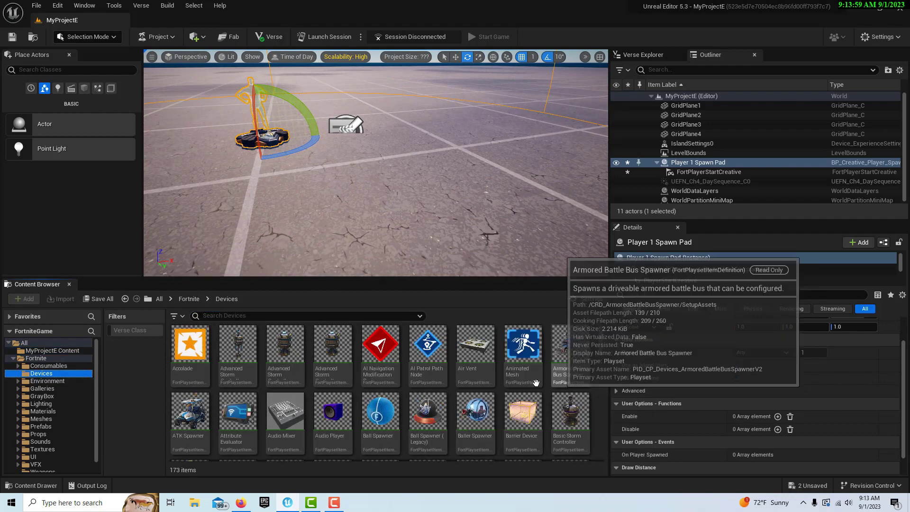
scroll(519, 384, "down", 3)
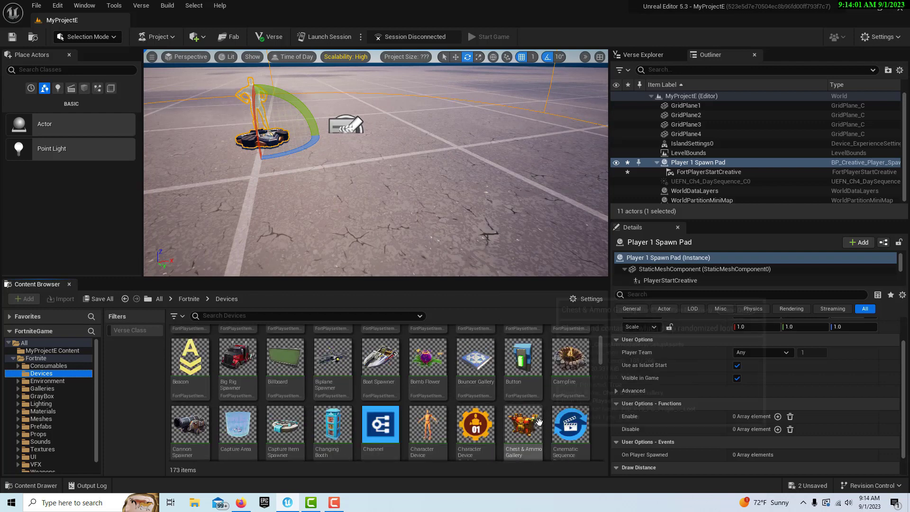
left_click_drag(432, 434, 476, 223)
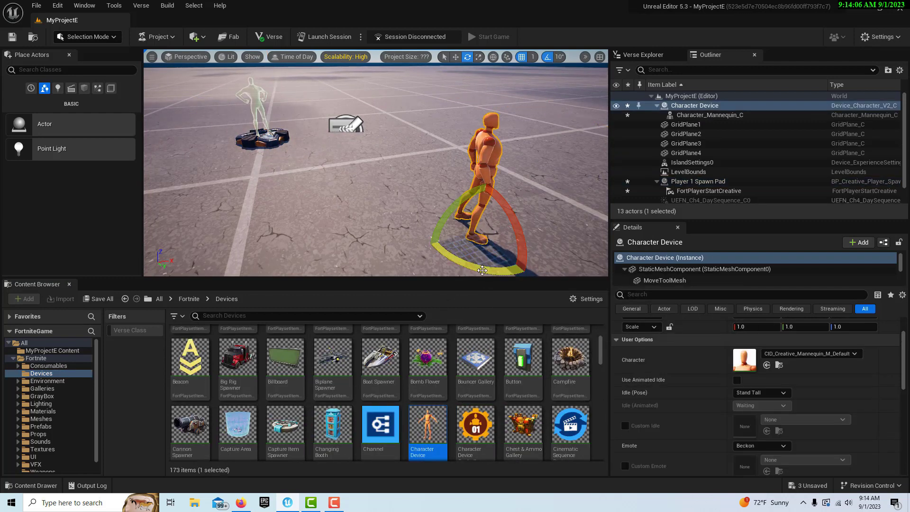
left_click_drag(522, 256, 490, 271)
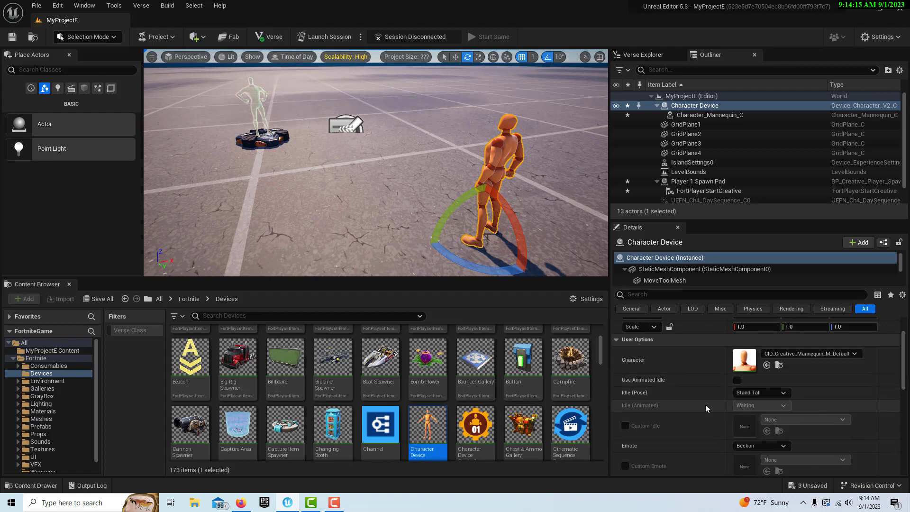
Enable Use Animated Idle on the mannequin, then search the devices for 'pop'
scroll(706, 406, "down", 2)
scroll(706, 407, "up", 2)
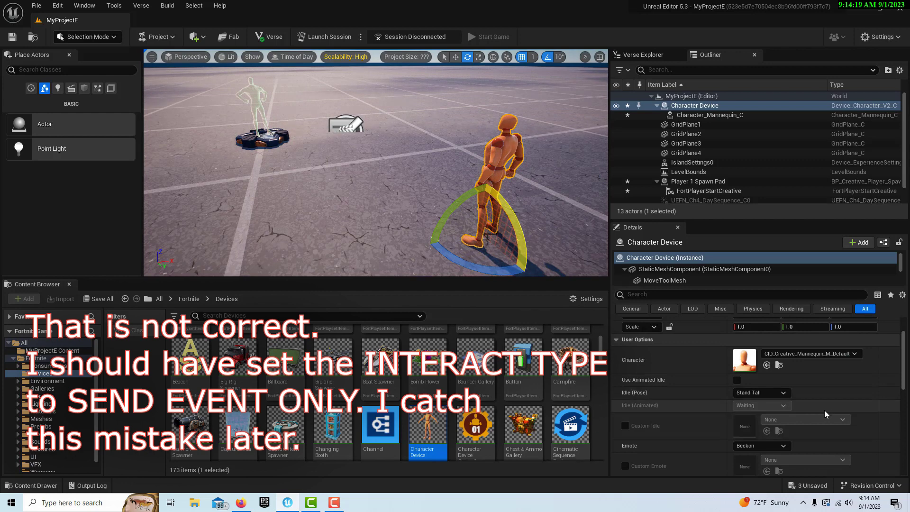
left_click(737, 381)
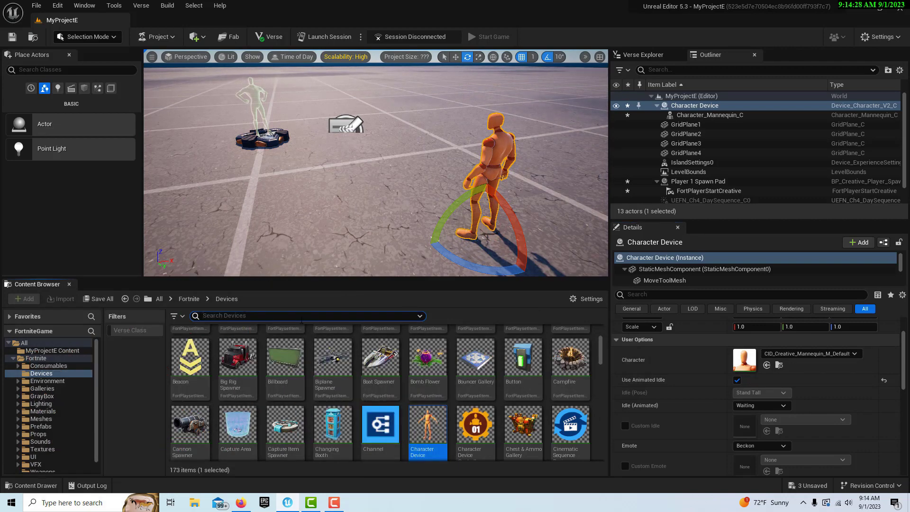
left_click(301, 317)
type("pop")
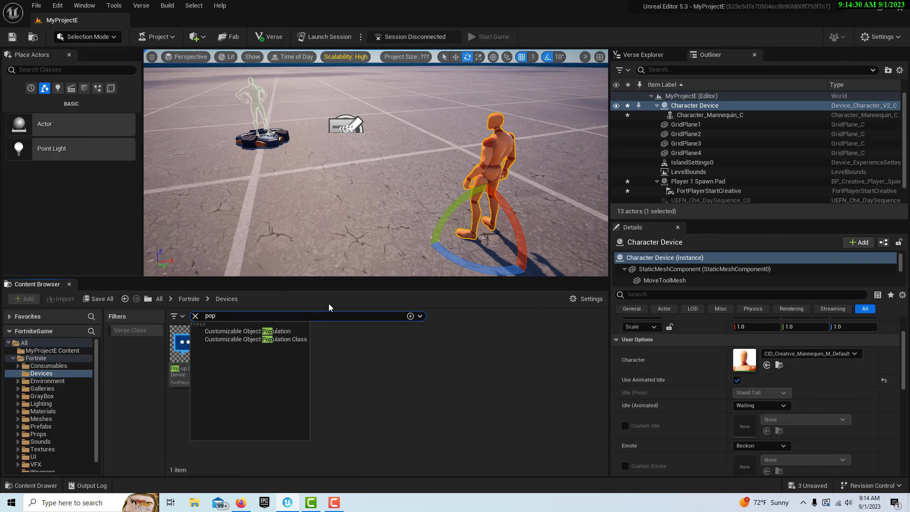
Place a Pop-up Dialog Device and an Item Spawner ('item spawn') beside the mannequin
left_click(188, 351)
left_click_drag(188, 351, 249, 217)
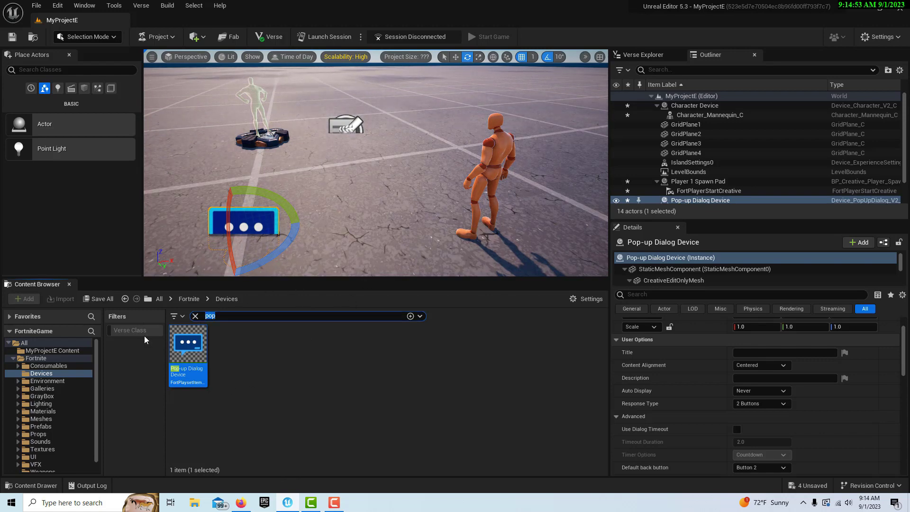
type("item")
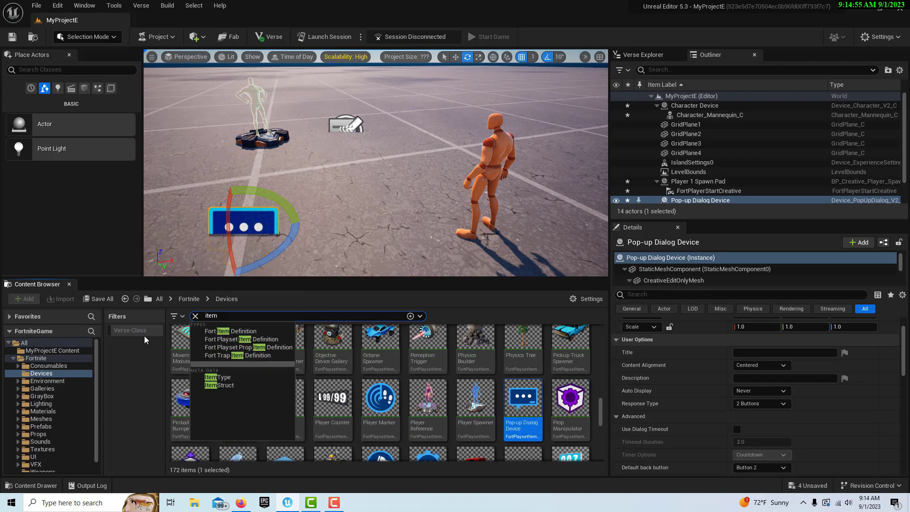
type(" spawn")
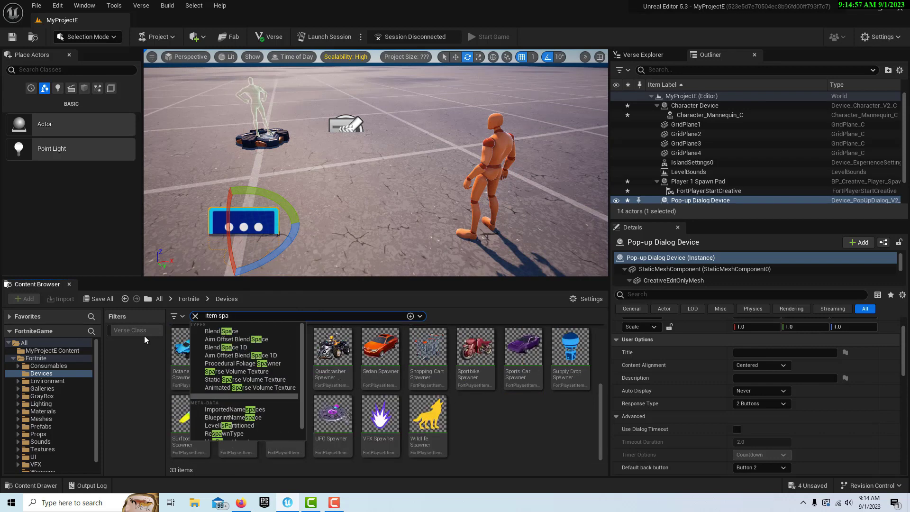
left_click(519, 439)
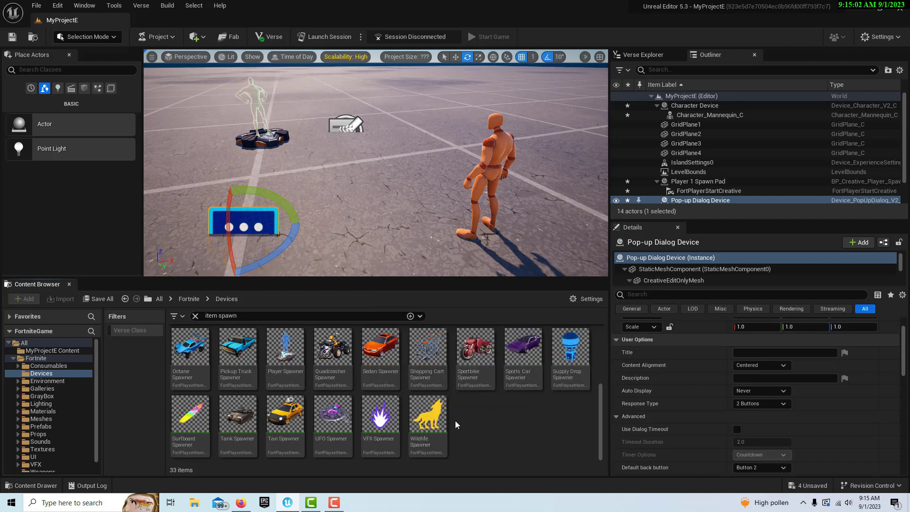
scroll(454, 420, "up", 2)
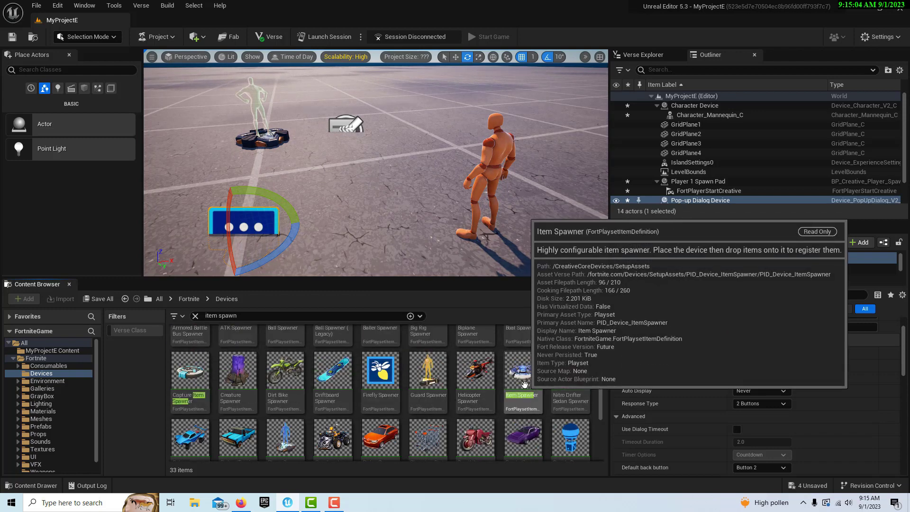
left_click_drag(524, 384, 545, 182)
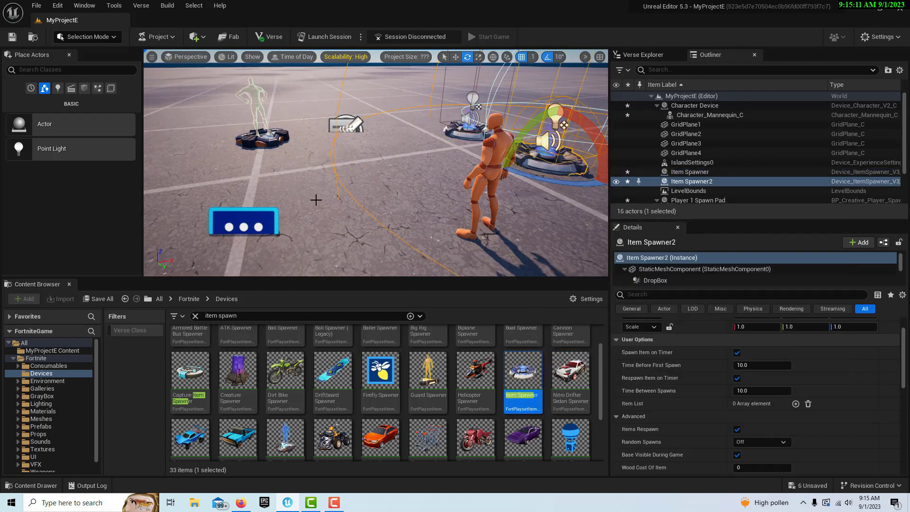
right_click_drag(316, 200, 439, 157)
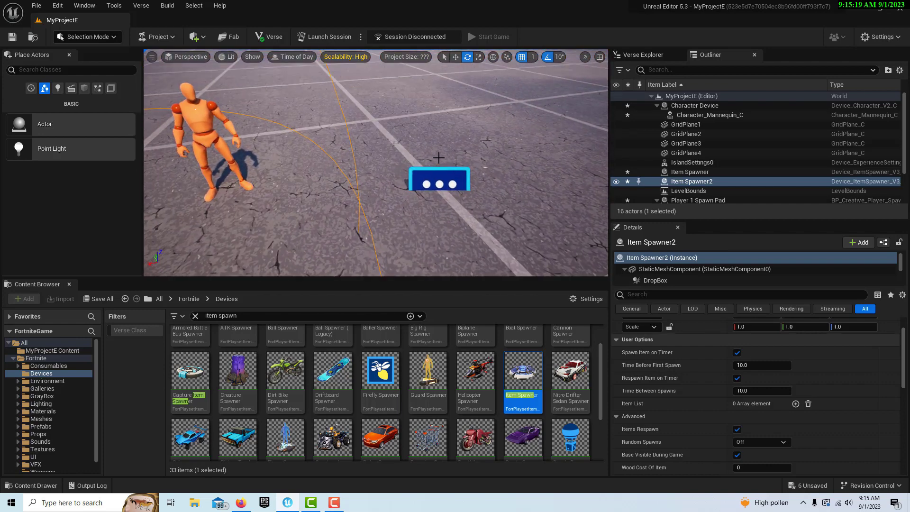
left_click(443, 172)
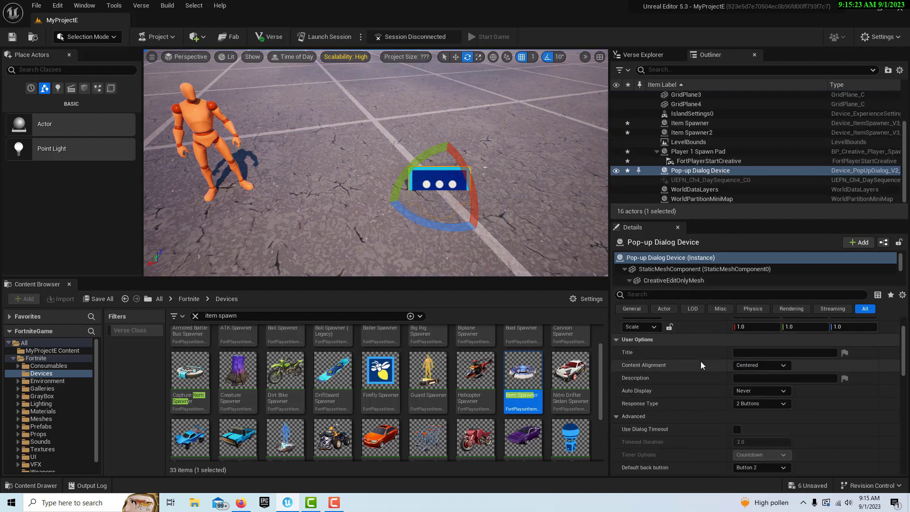
scroll(701, 365, "up", 2)
scroll(697, 379, "down", 1)
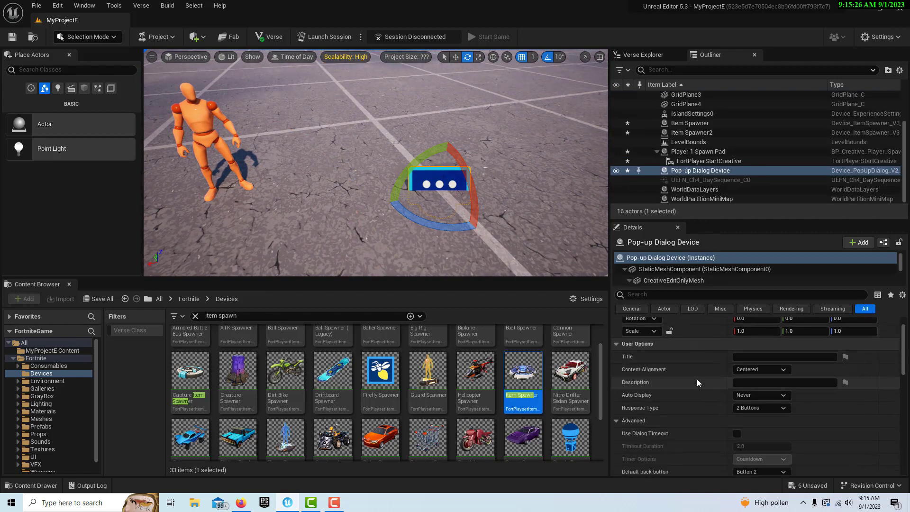
left_click(784, 357)
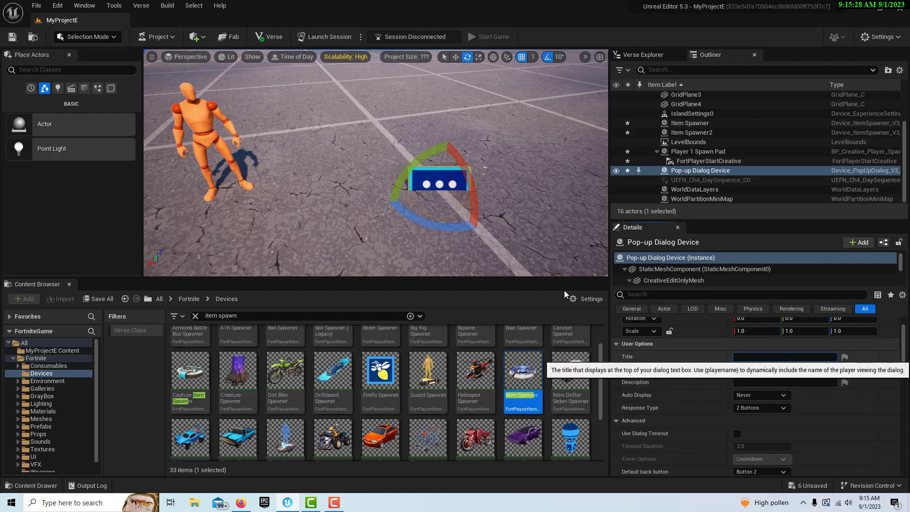
left_click(207, 118)
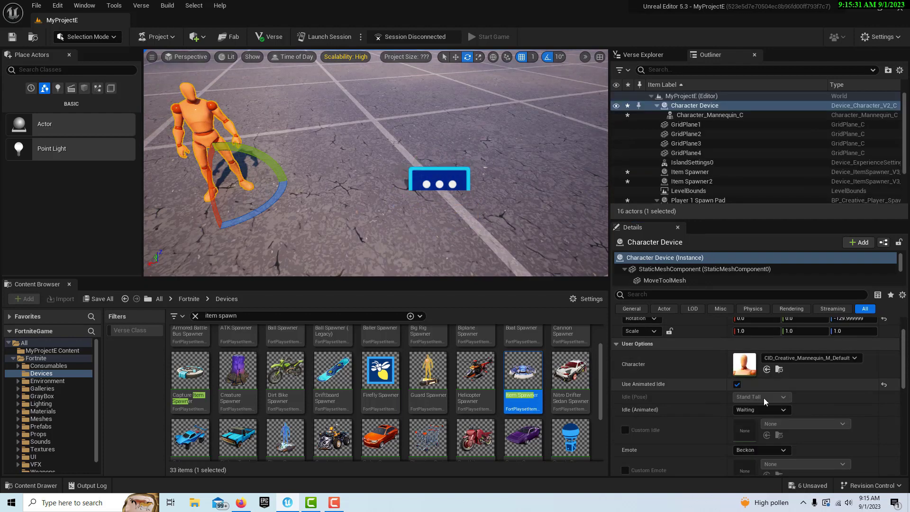
scroll(782, 417, "down", 1)
scroll(784, 422, "down", 5)
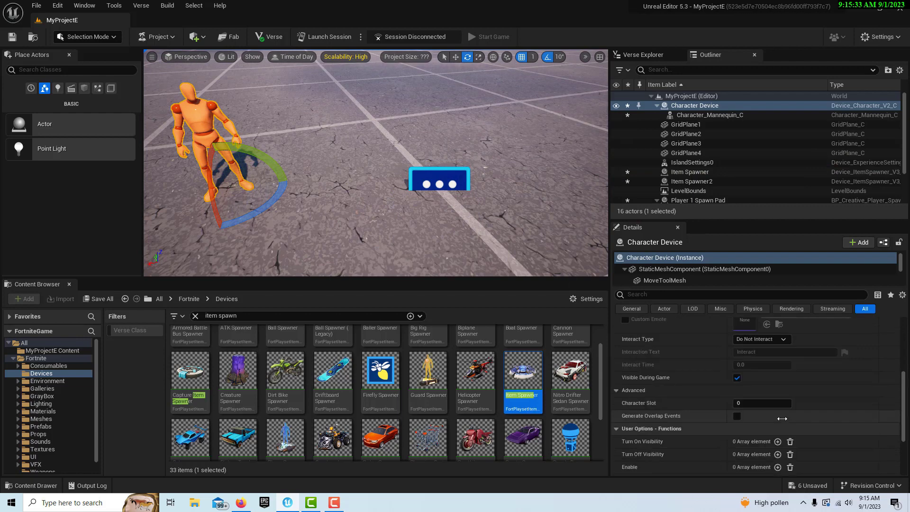
scroll(767, 416, "up", 6)
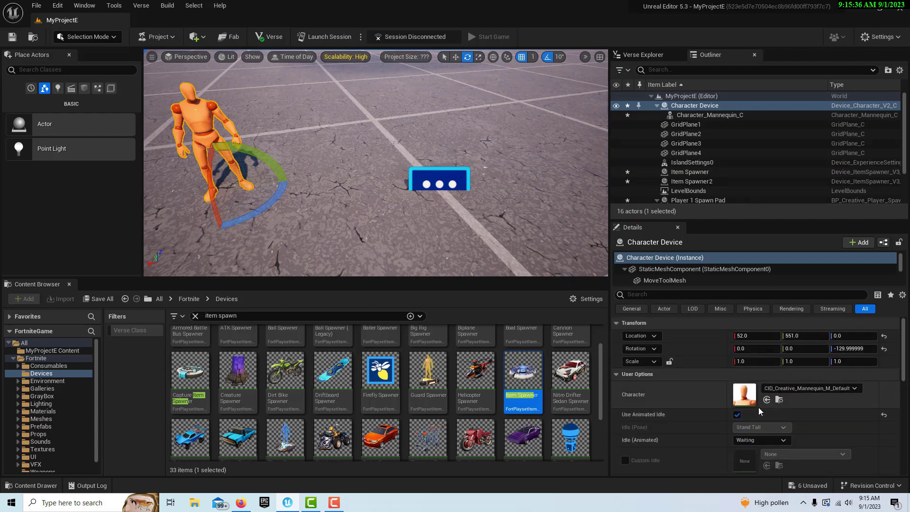
scroll(767, 414, "down", 2)
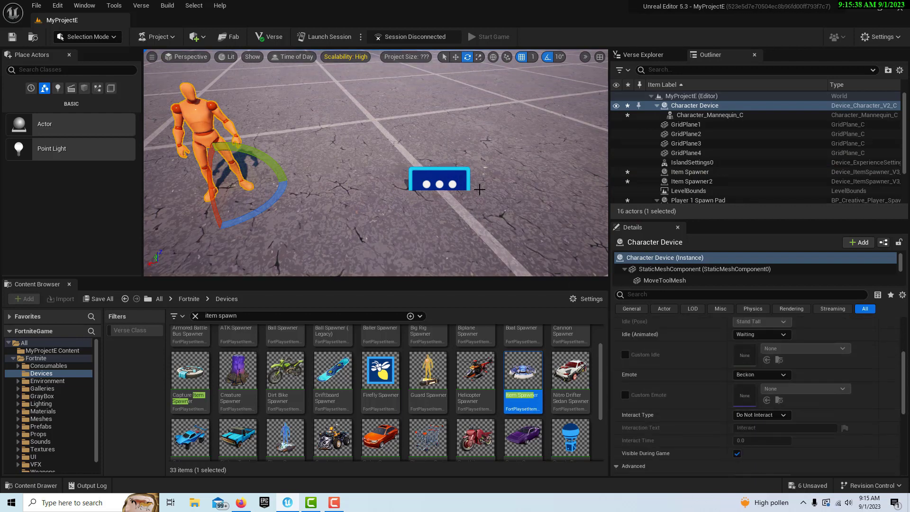
left_click(462, 182)
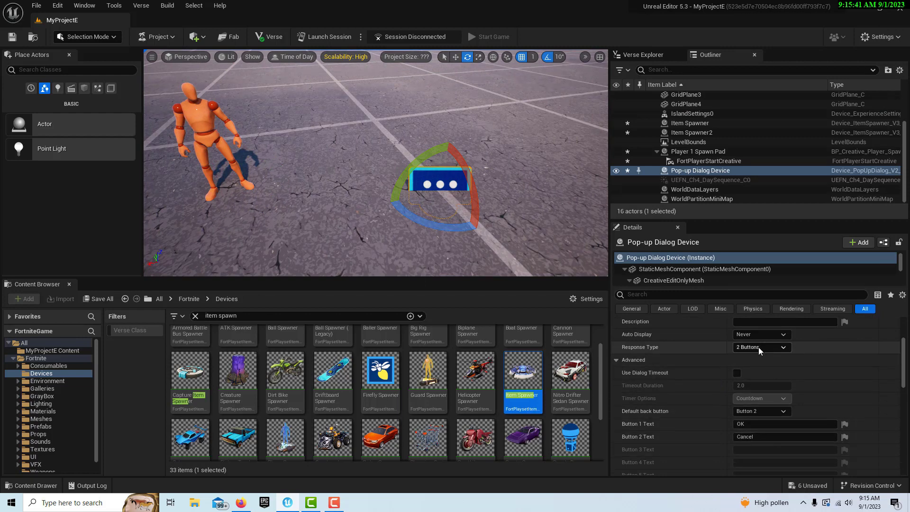
scroll(758, 377, "up", 3)
Set the dialog title to Manny and description to 'Do you want an apple or banana?'
left_click(768, 372)
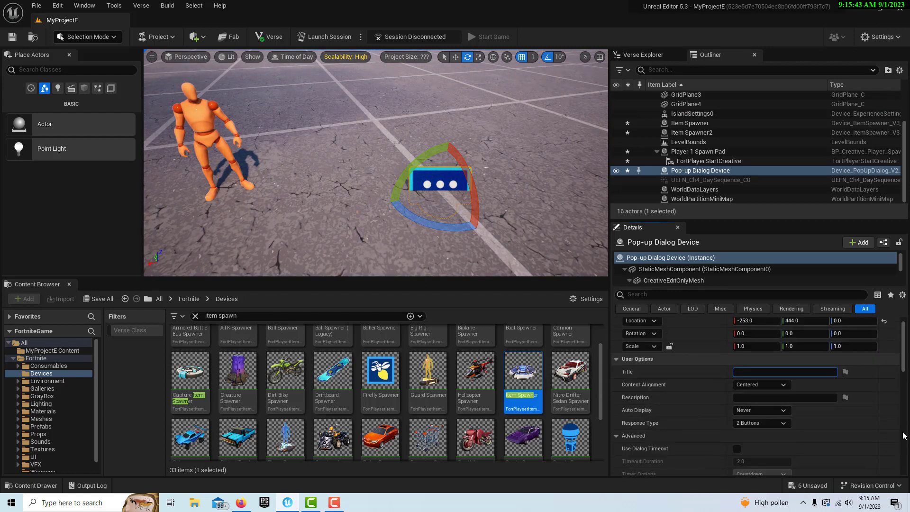
type("Man")
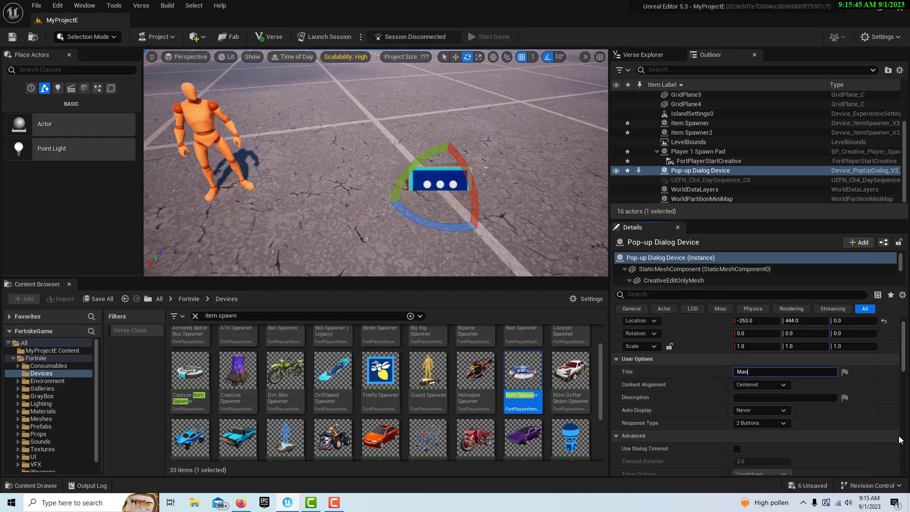
type("ny")
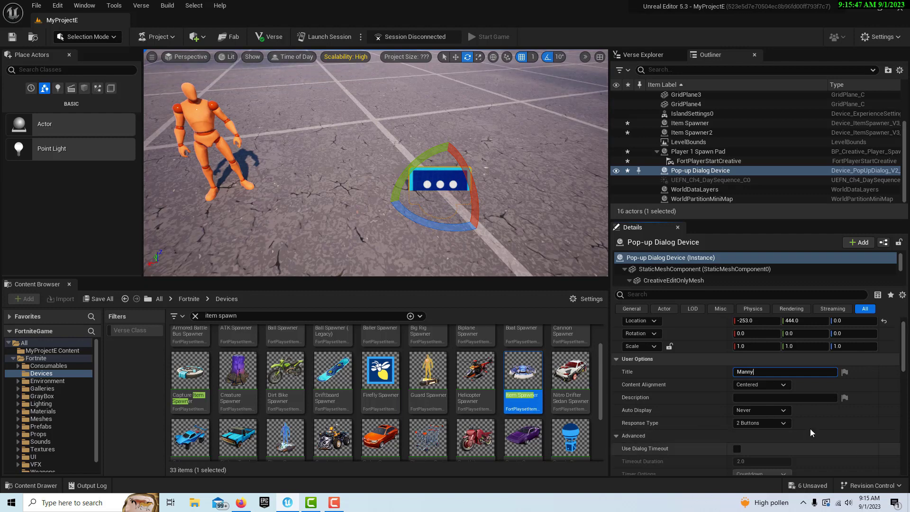
left_click(805, 397)
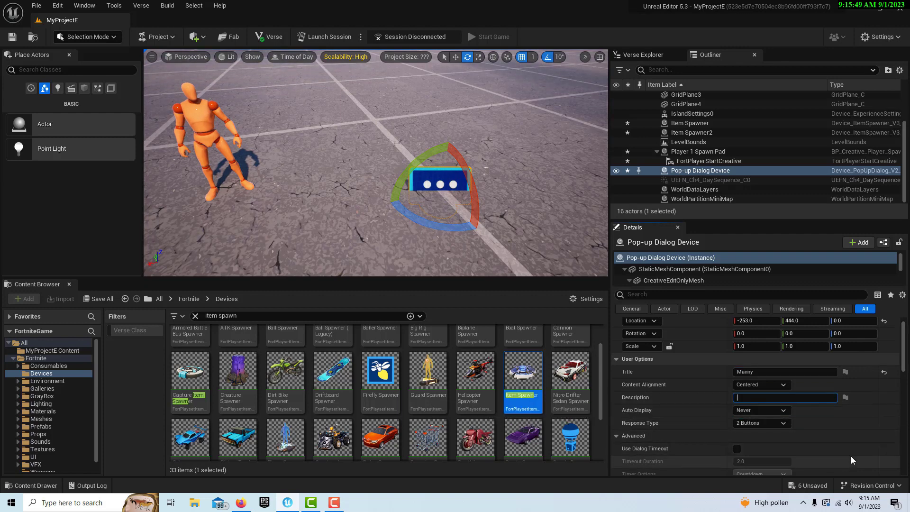
type("Do")
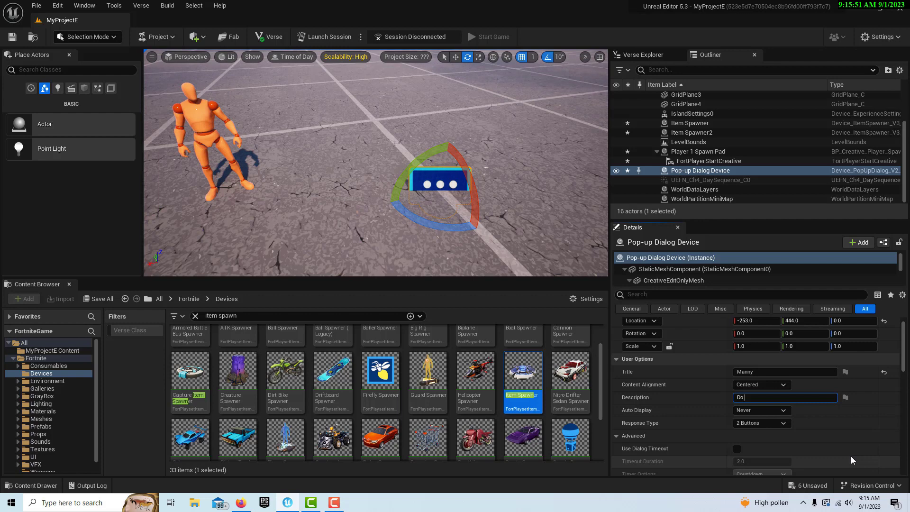
type(" you want an app")
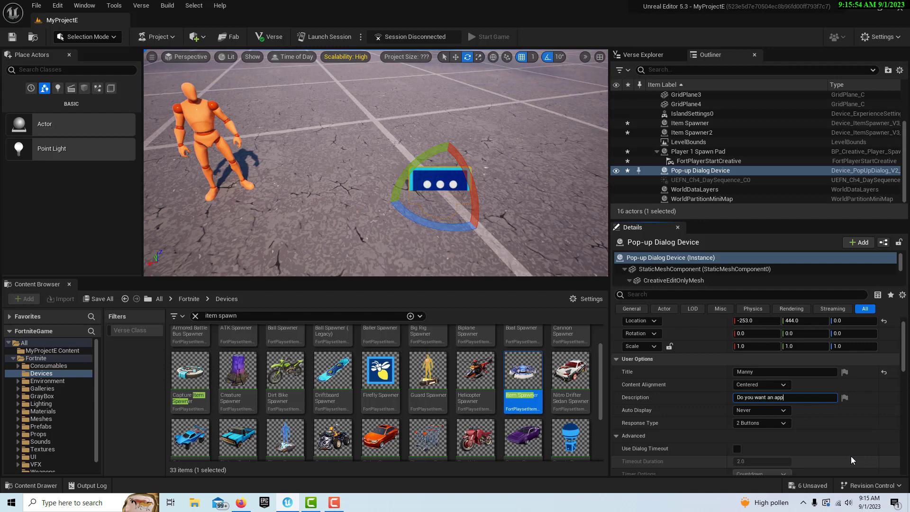
type("le or ba")
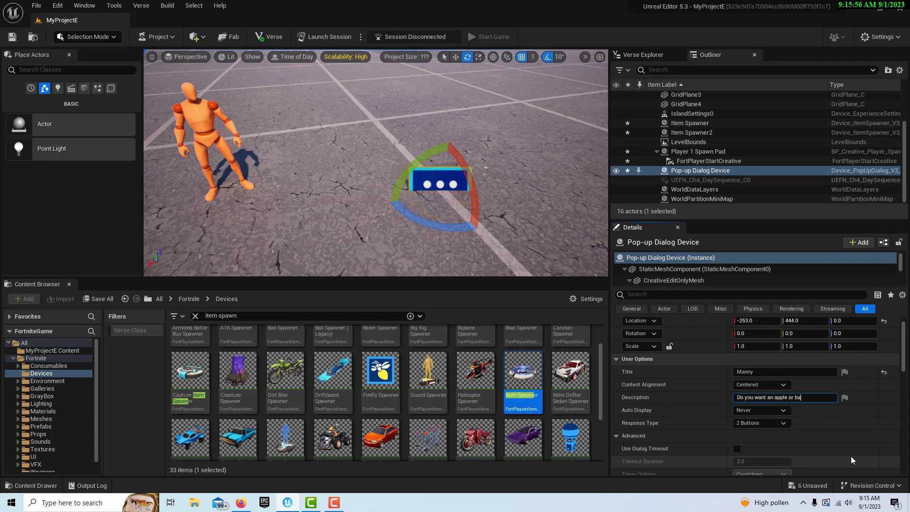
type("naba")
key("BackSpace")
key("BackSpace")
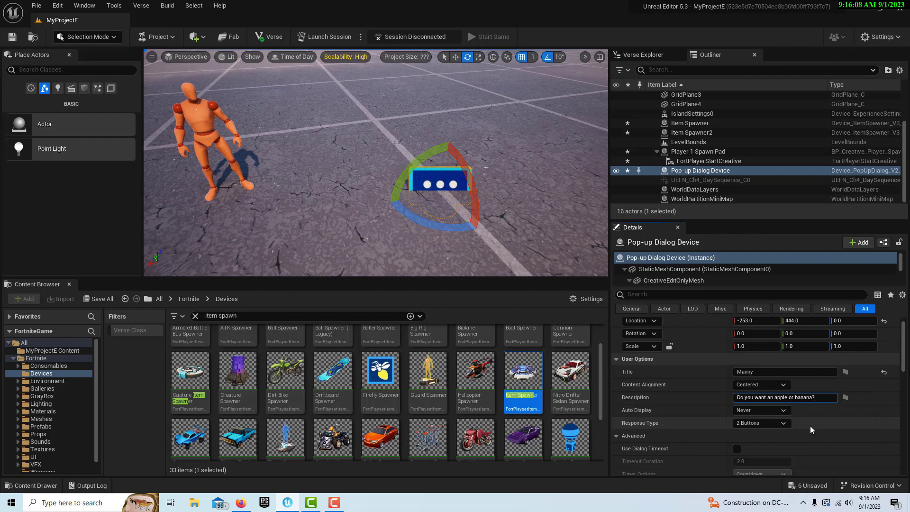
Set the pop-up dialog's Response Type to 3 Buttons
scroll(809, 426, "down", 2)
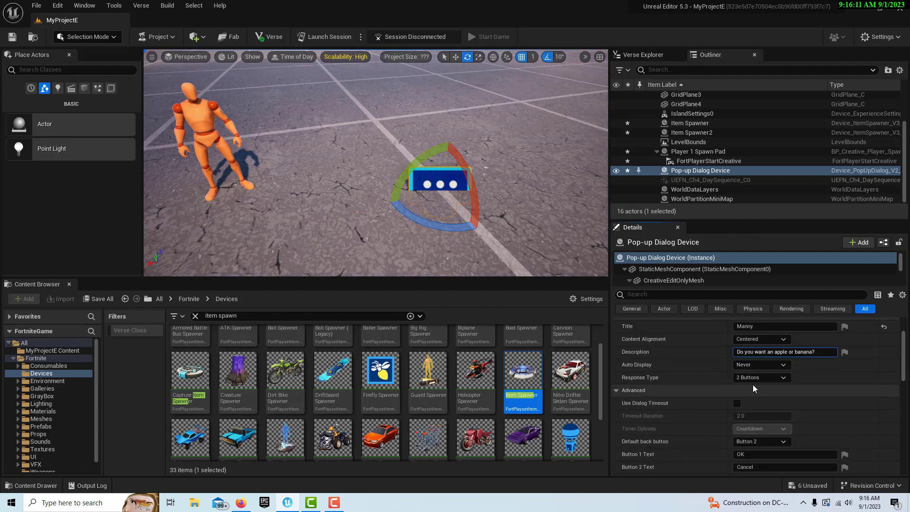
left_click(785, 377)
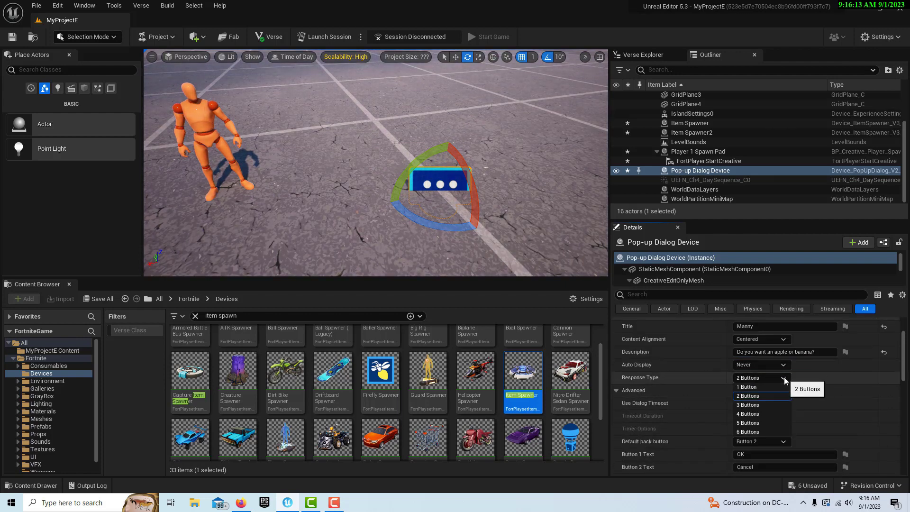
left_click(767, 404)
Enable Use Dialog Timeout with a Timeout Duration of 5.0 seconds
scroll(770, 399, "down", 2)
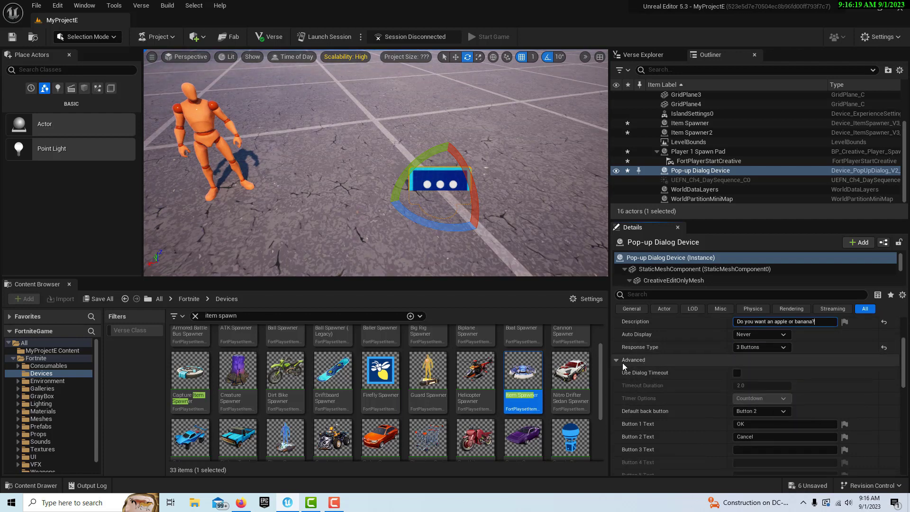
left_click(737, 374)
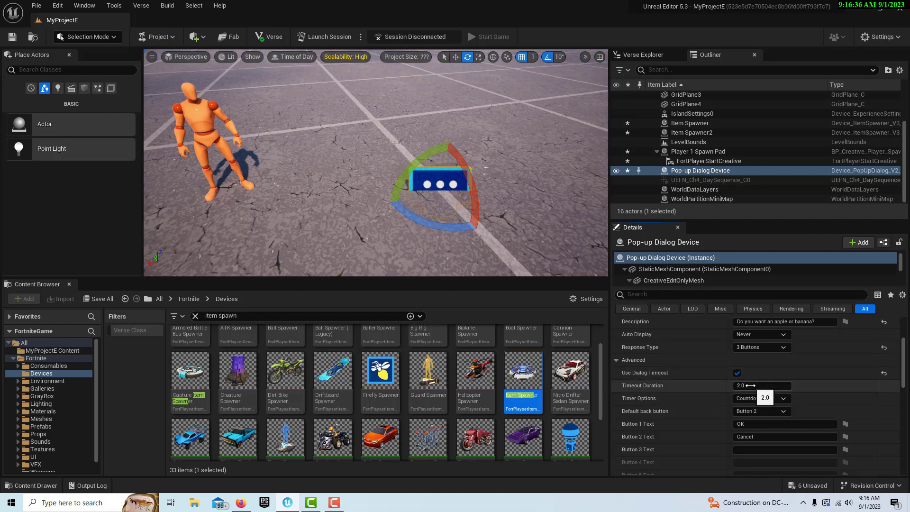
left_click(763, 386)
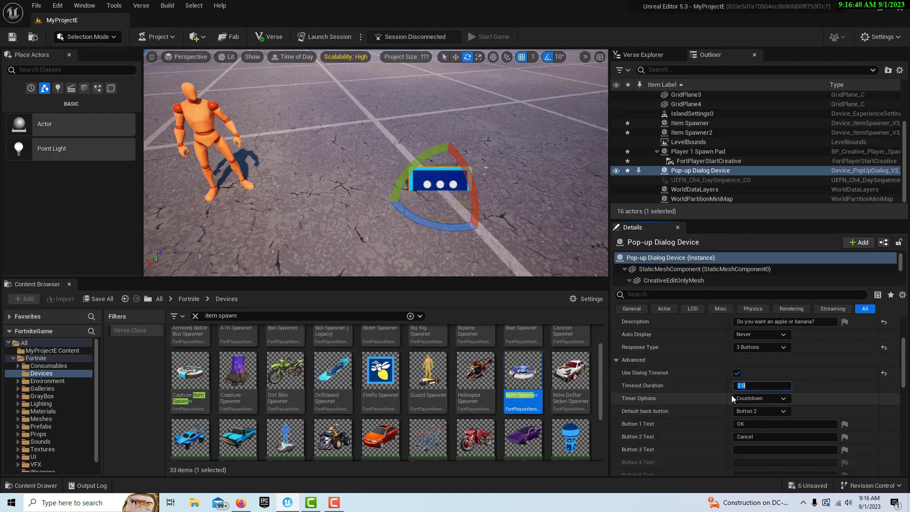
type("5")
key("Return")
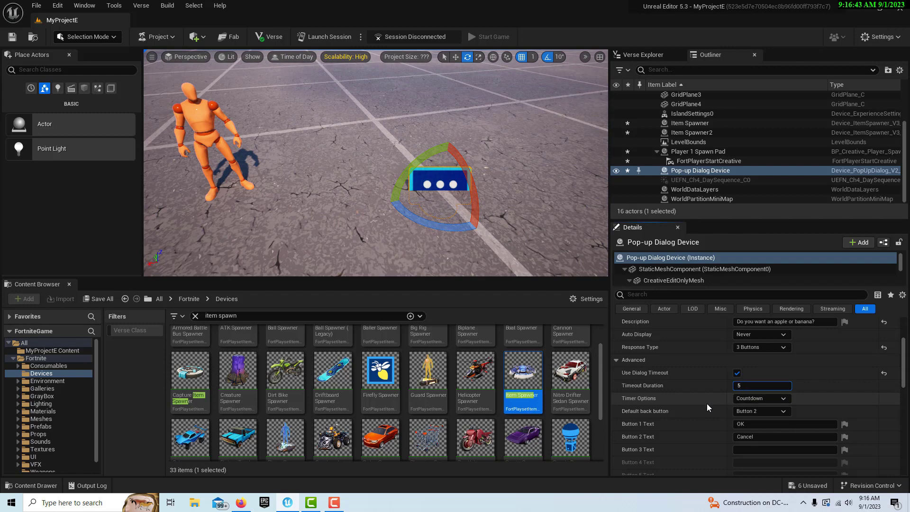
left_click(834, 394)
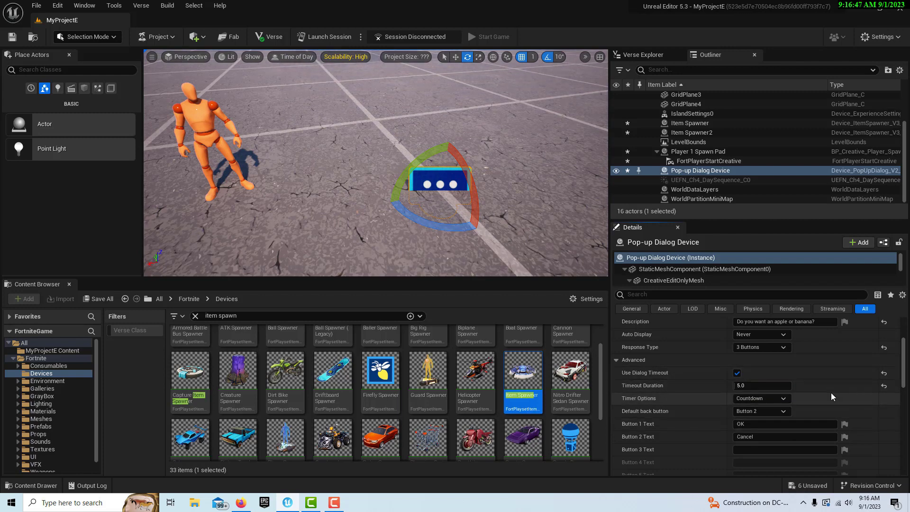
scroll(780, 382, "down", 1)
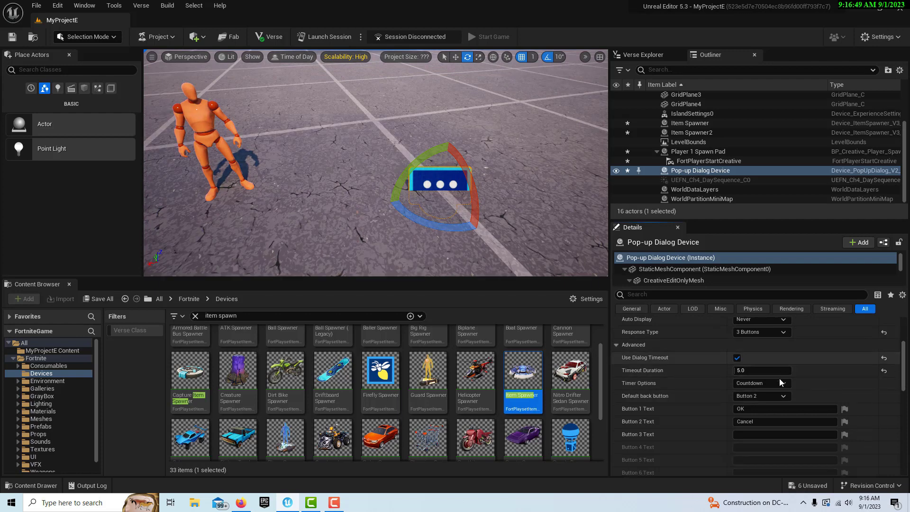
scroll(779, 382, "down", 1)
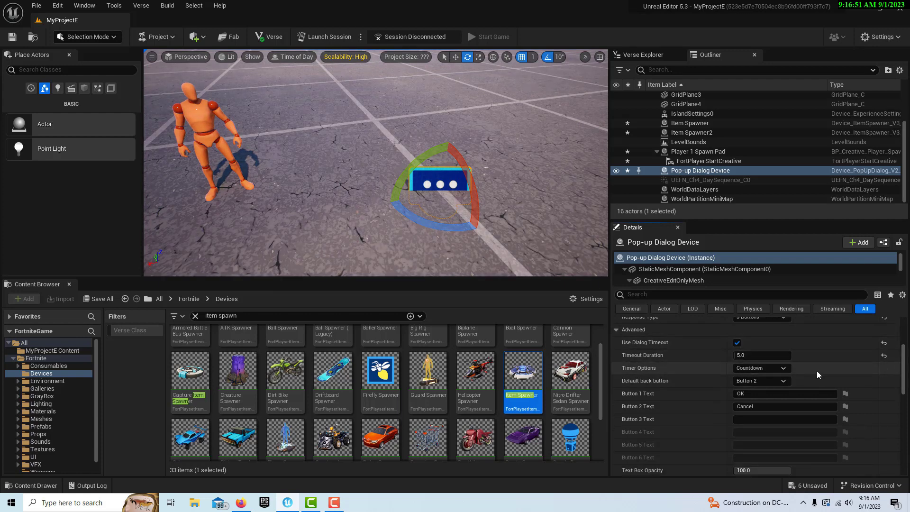
left_click(778, 380)
Make Button 3 the default back button and label the buttons Apple, Banana and Back
left_click(764, 427)
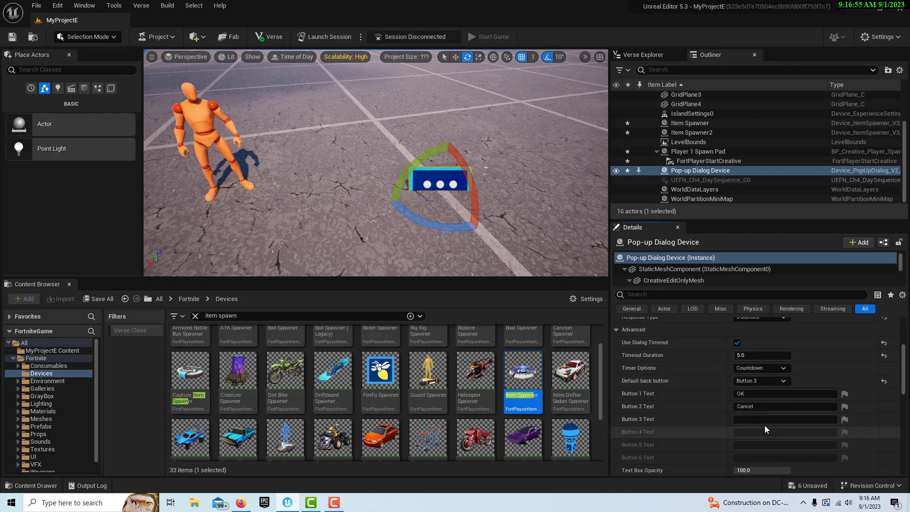
left_click(763, 394)
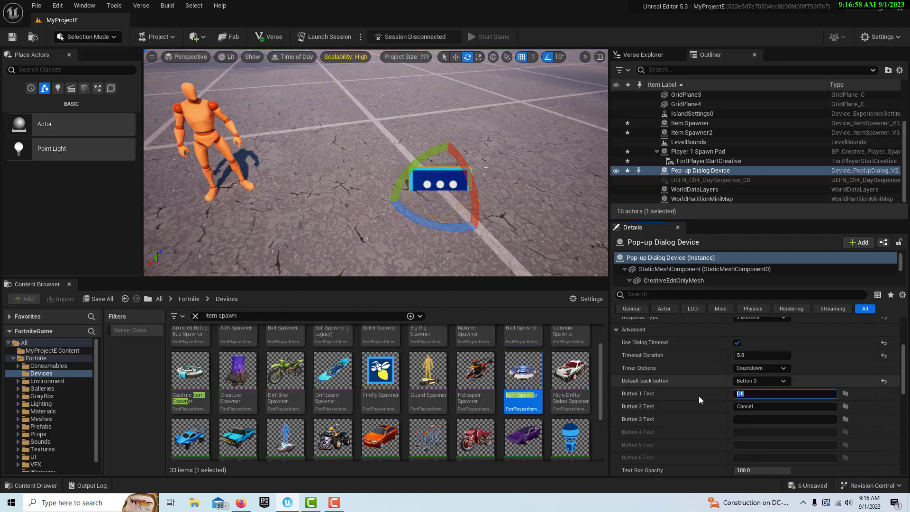
type("Apple")
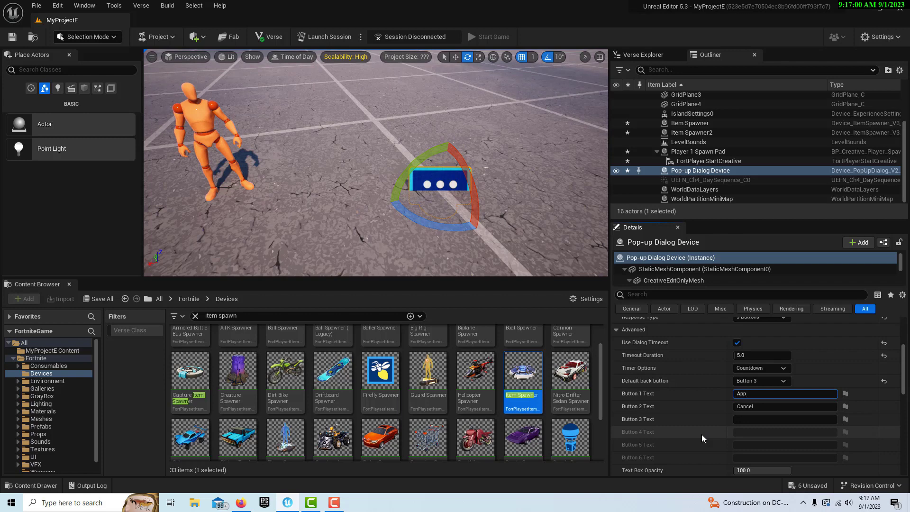
left_click(761, 407)
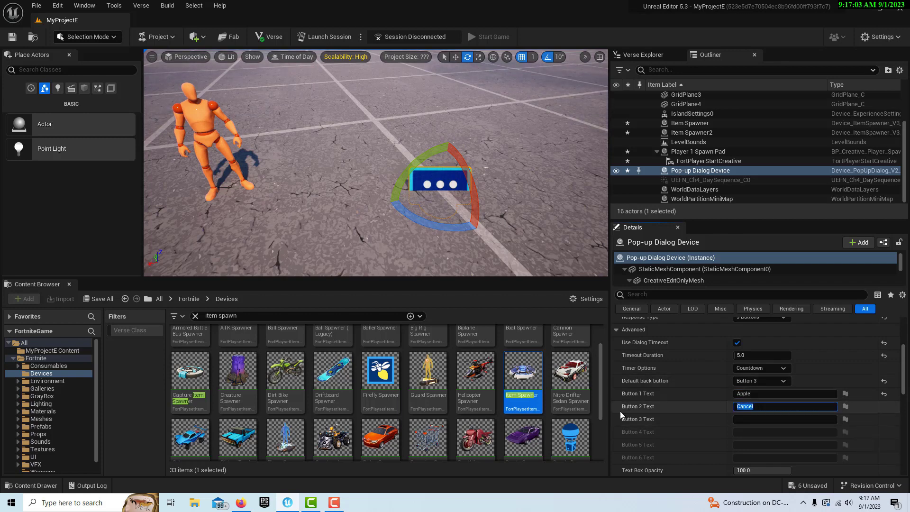
type("Banana")
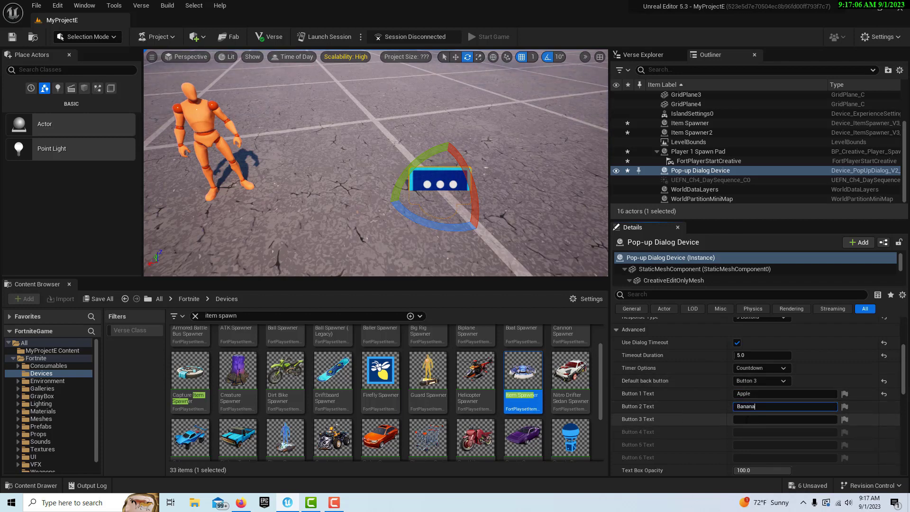
left_click(749, 422)
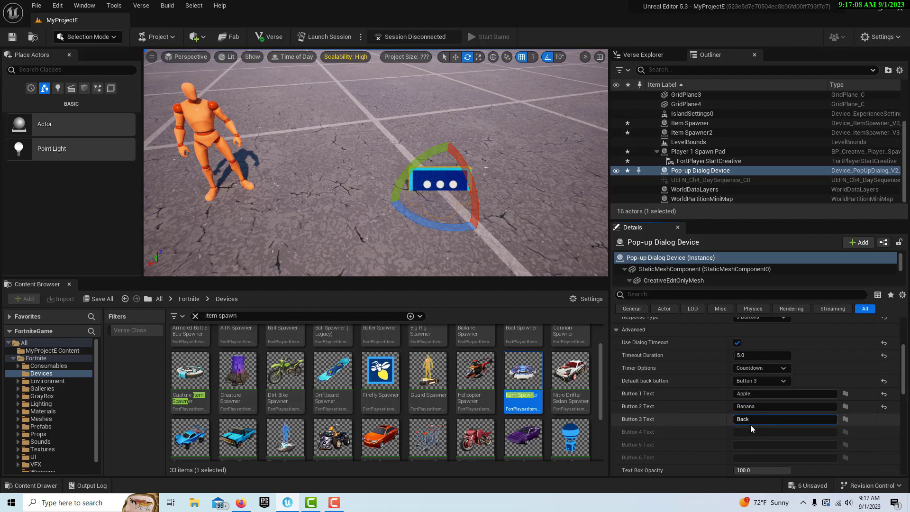
key("Return")
scroll(738, 454, "down", 3)
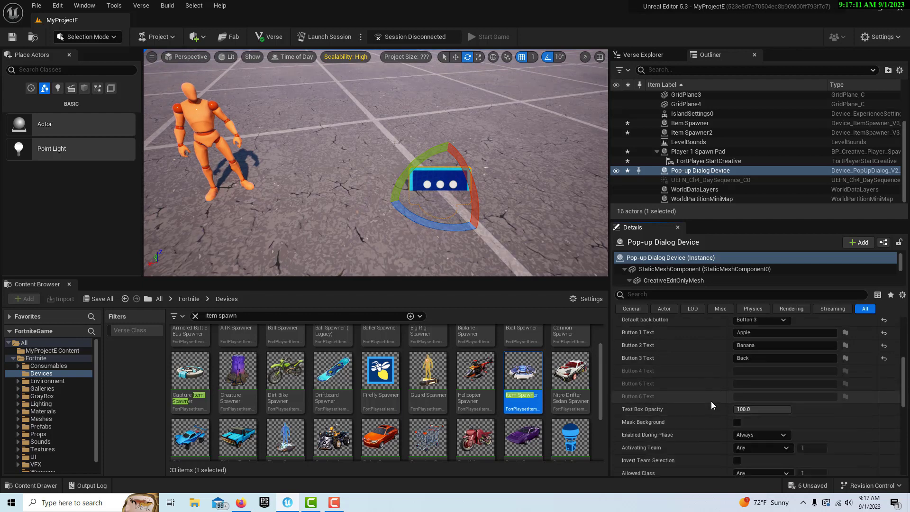
scroll(709, 399, "down", 5)
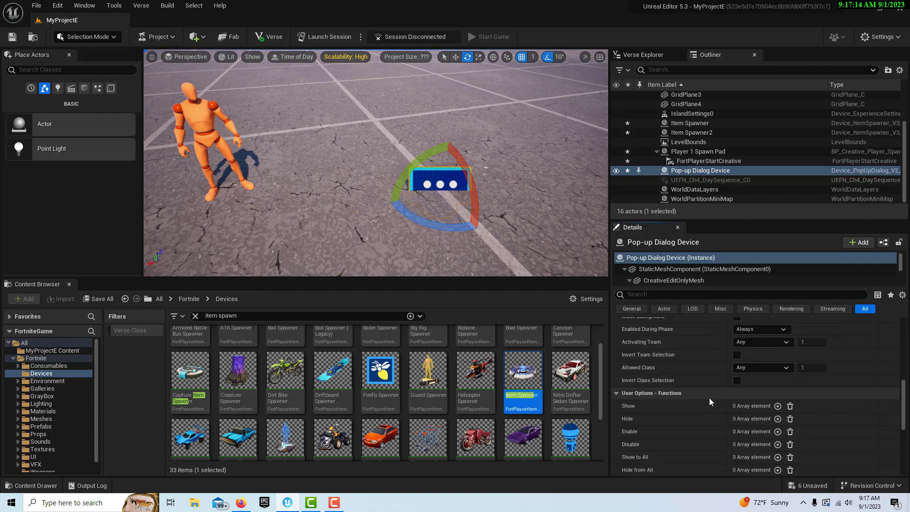
scroll(707, 397, "down", 4)
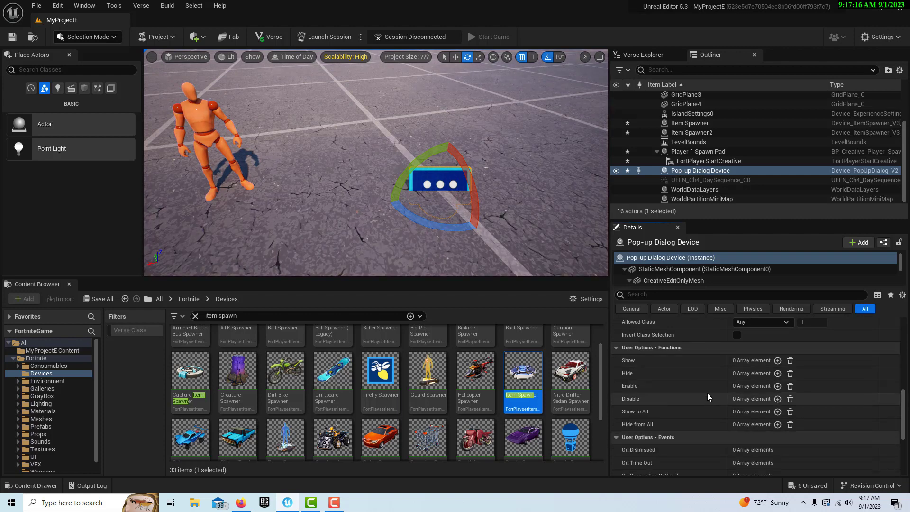
scroll(704, 388, "up", 2)
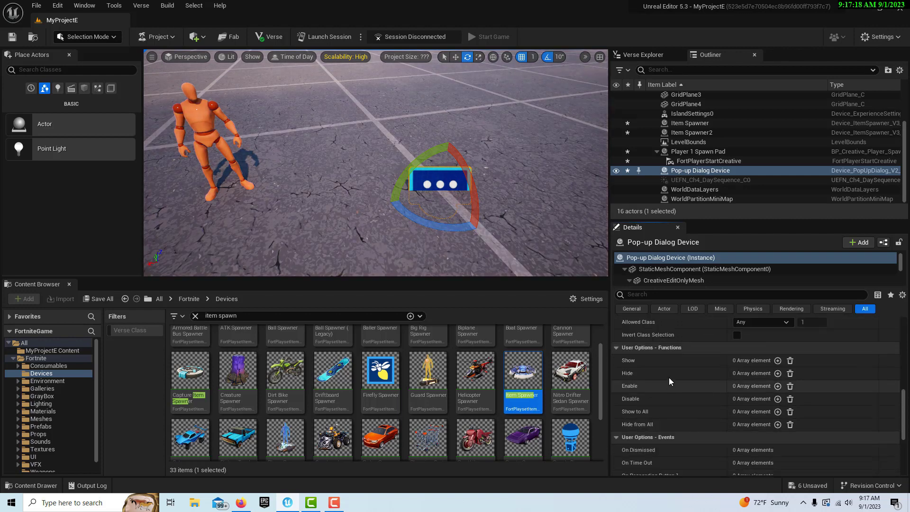
Add a Hide function bound to Player 1 Spawn Pad's On Player Spawned event
left_click(777, 373)
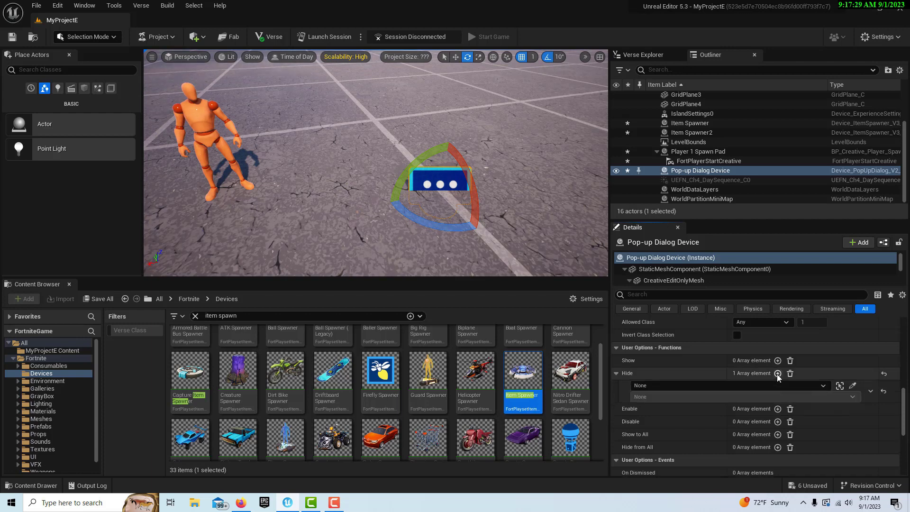
left_click(822, 387)
scroll(701, 320, "down", 1)
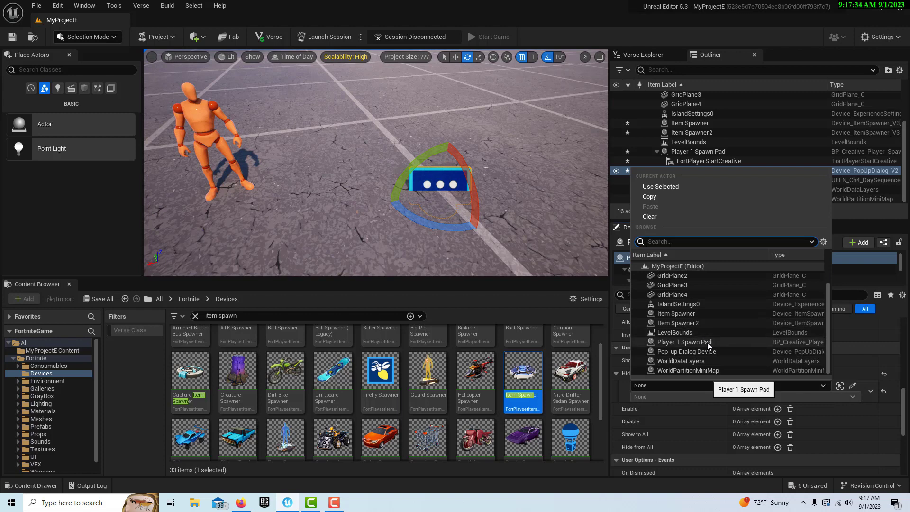
left_click(708, 342)
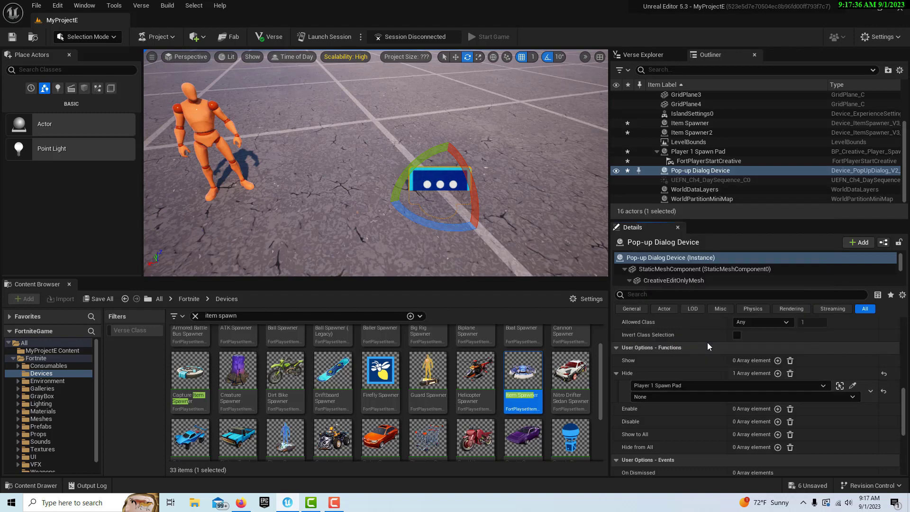
left_click(848, 397)
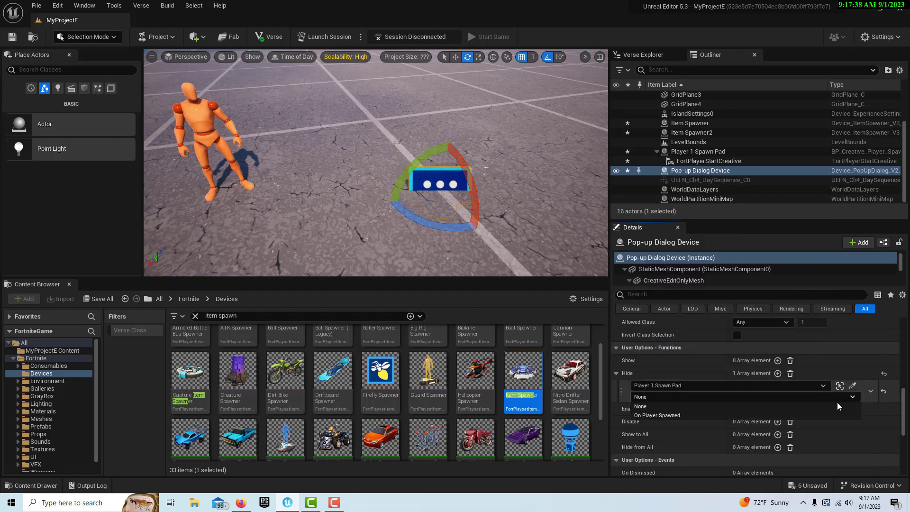
left_click(743, 417)
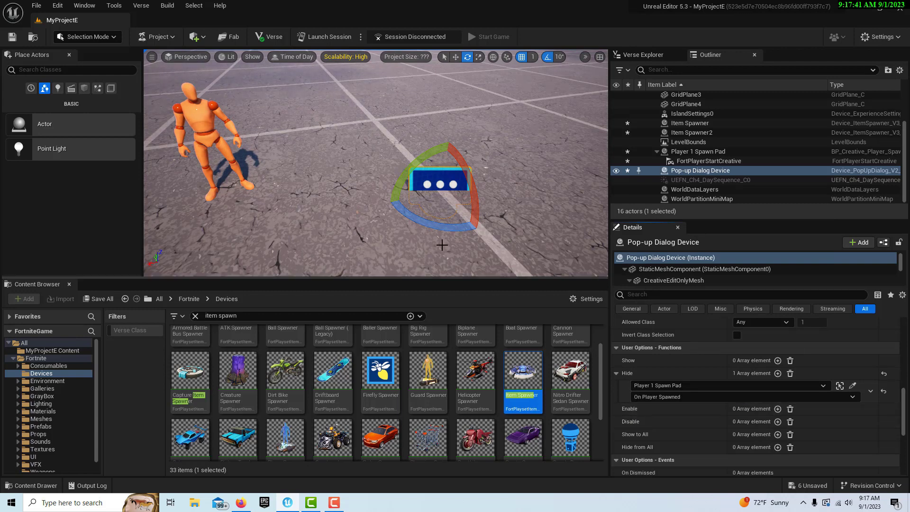
scroll(841, 431, "up", 2)
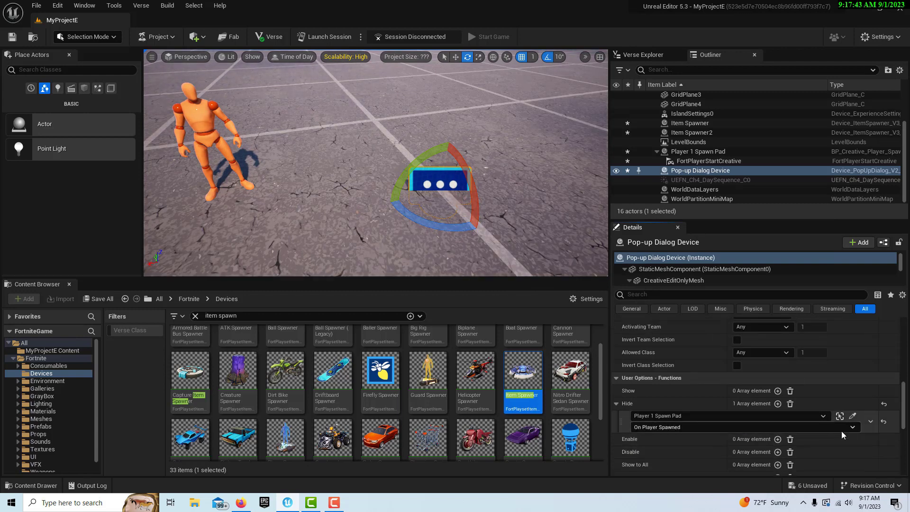
Add a Show function bound to Character Device's On Interacted With event
left_click(777, 391)
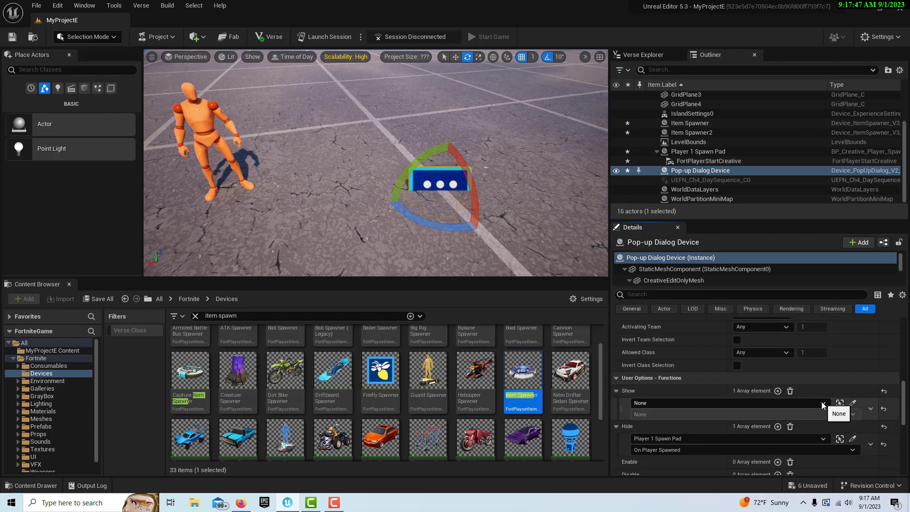
left_click(806, 403)
left_click(707, 292)
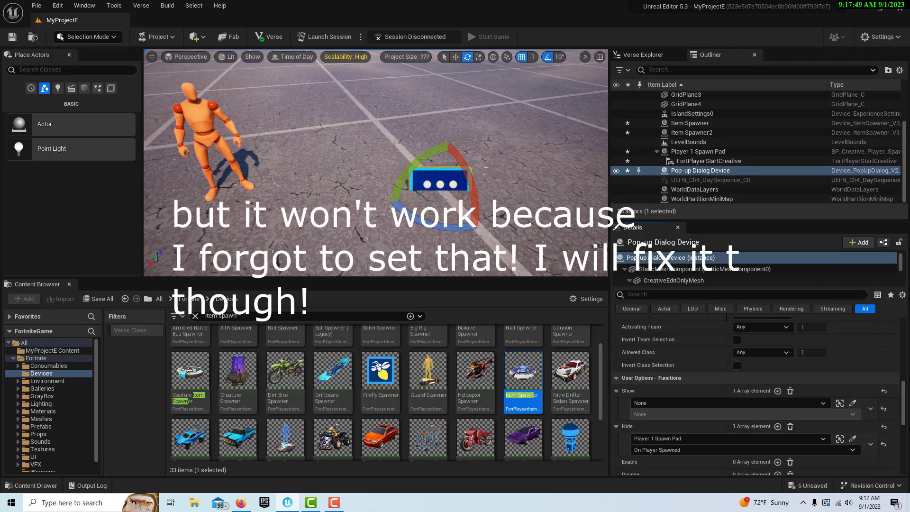
left_click(852, 415)
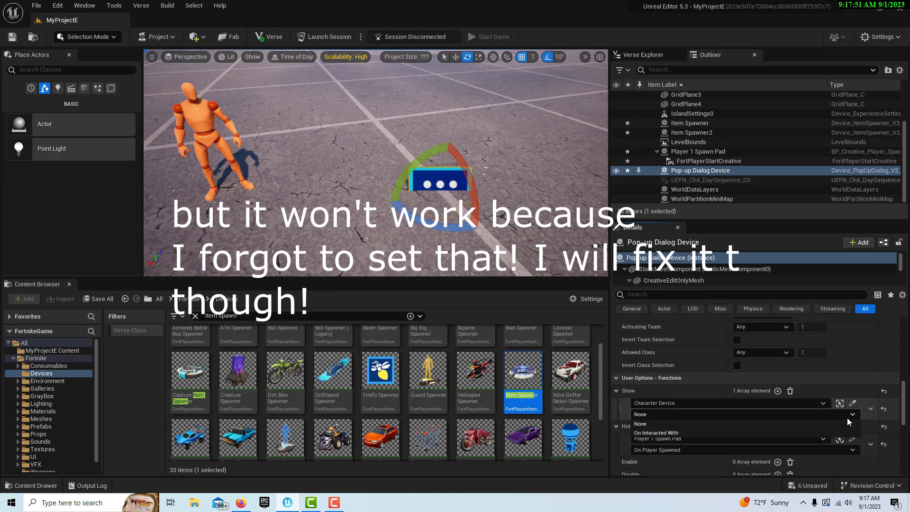
left_click(671, 433)
scroll(745, 377, "down", 2)
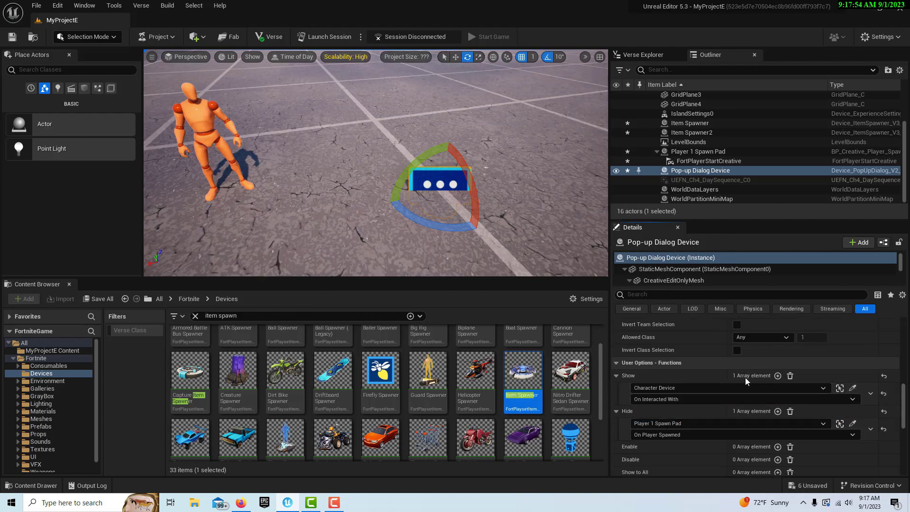
scroll(745, 377, "down", 1)
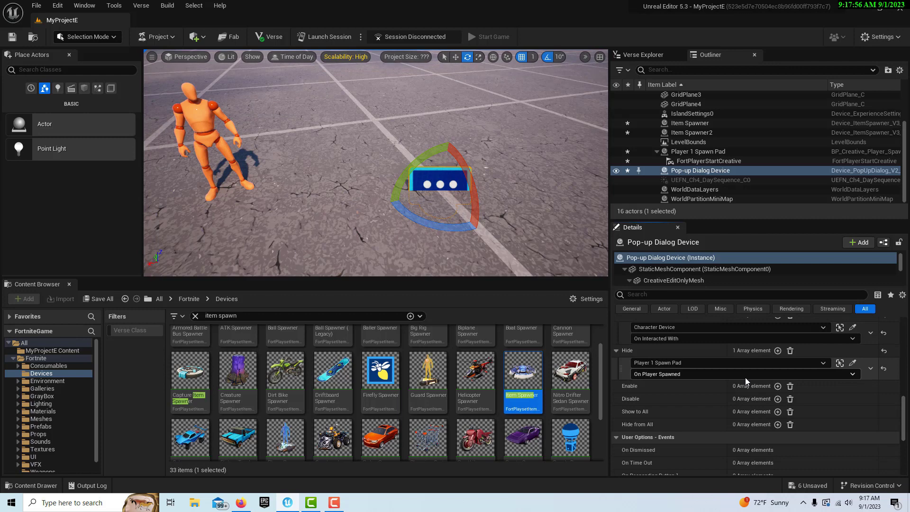
scroll(744, 380, "down", 2)
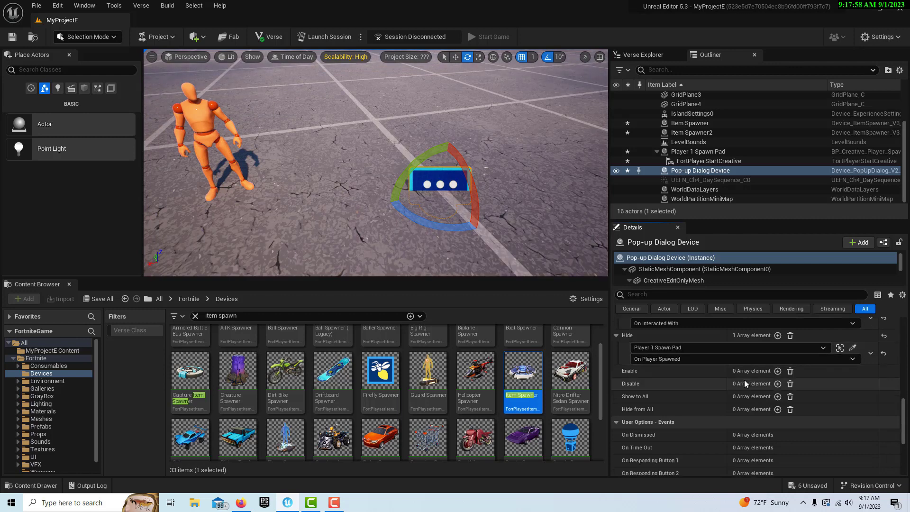
scroll(744, 379, "down", 2)
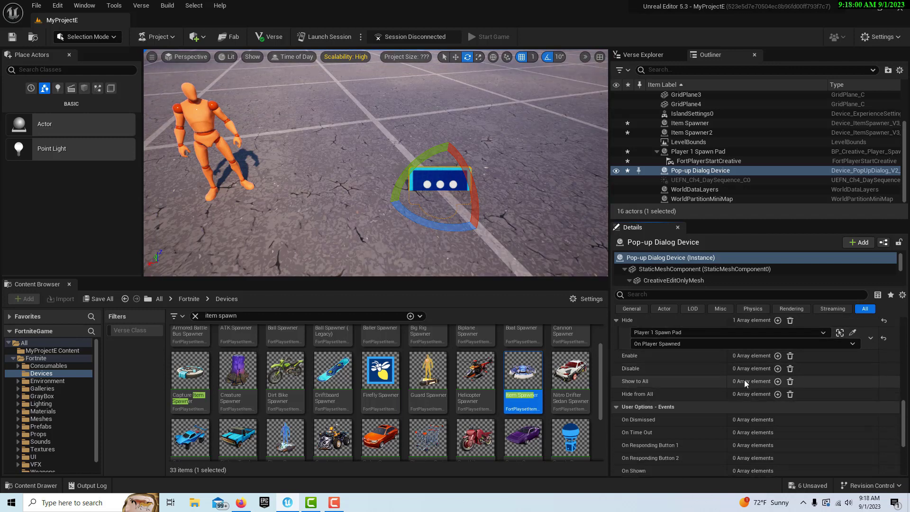
scroll(743, 381, "down", 1)
scroll(743, 381, "up", 1)
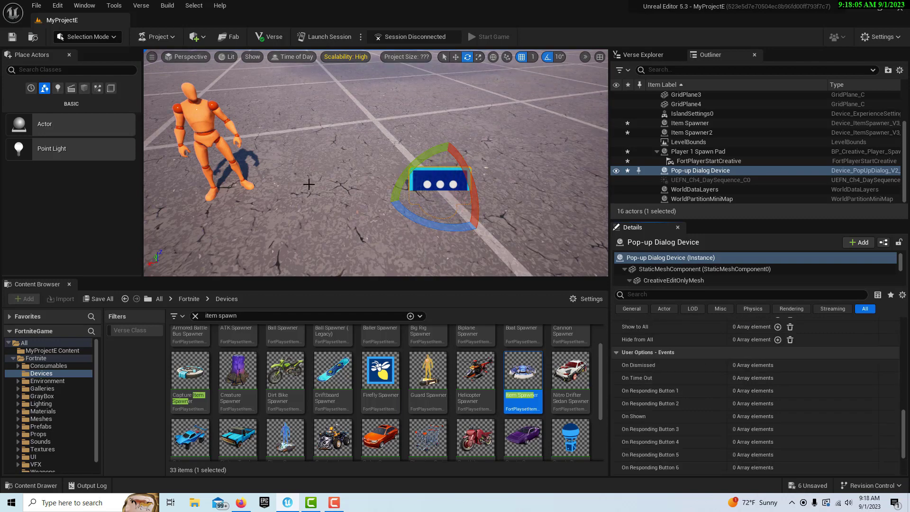
right_click_drag(309, 171, 257, 161)
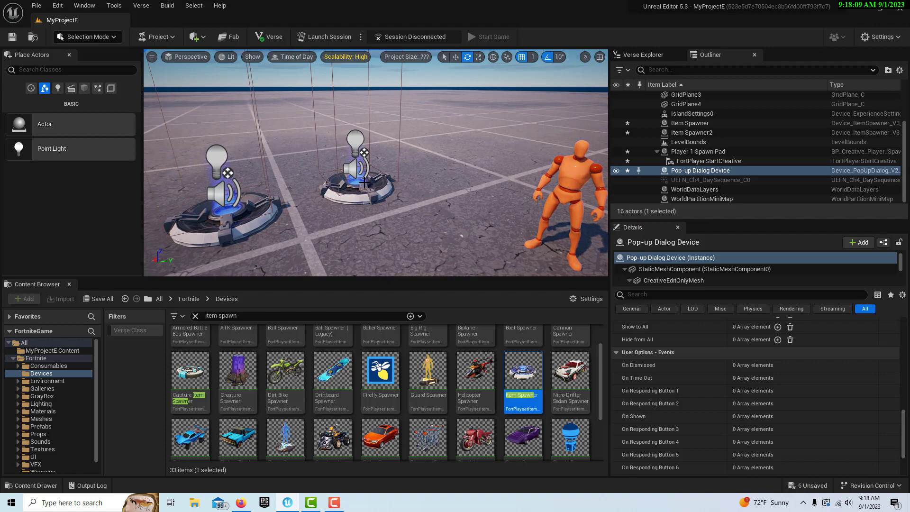
Select the left Item Spawner and turn off its timed item spawning
left_click(363, 183)
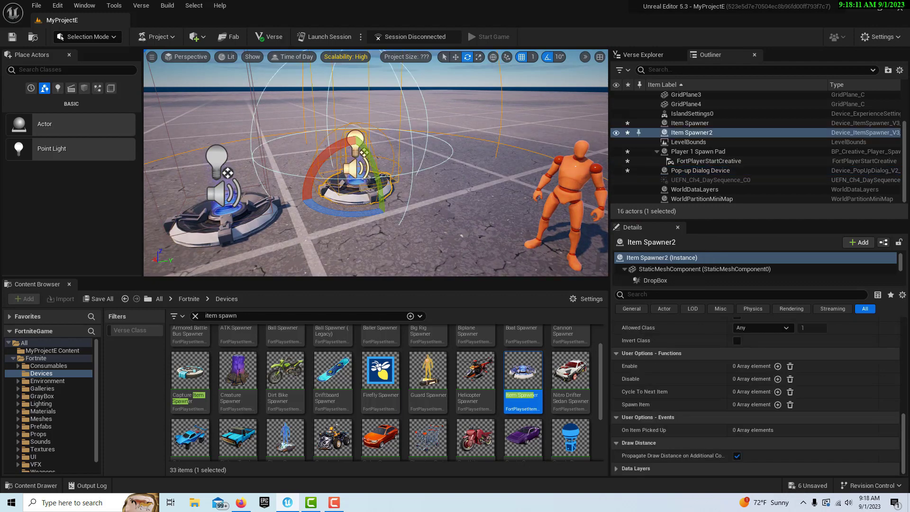
left_click(247, 226)
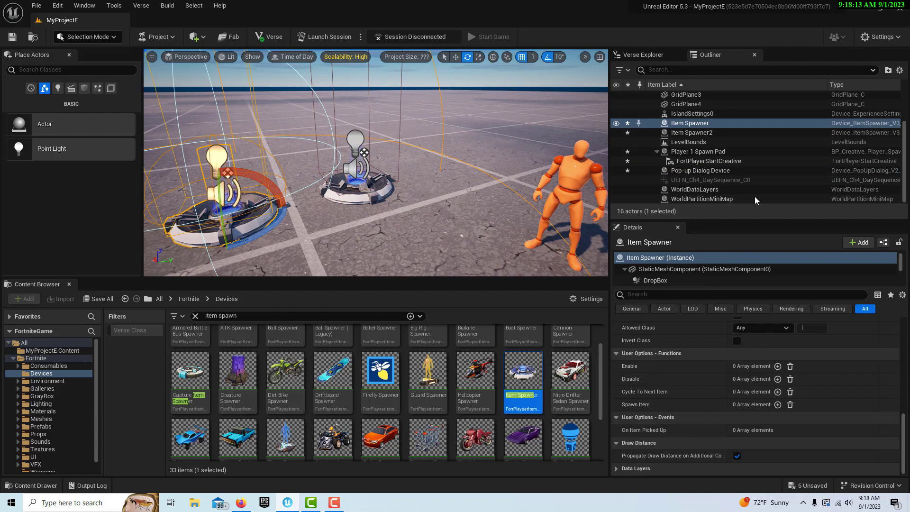
scroll(818, 356, "up", 3)
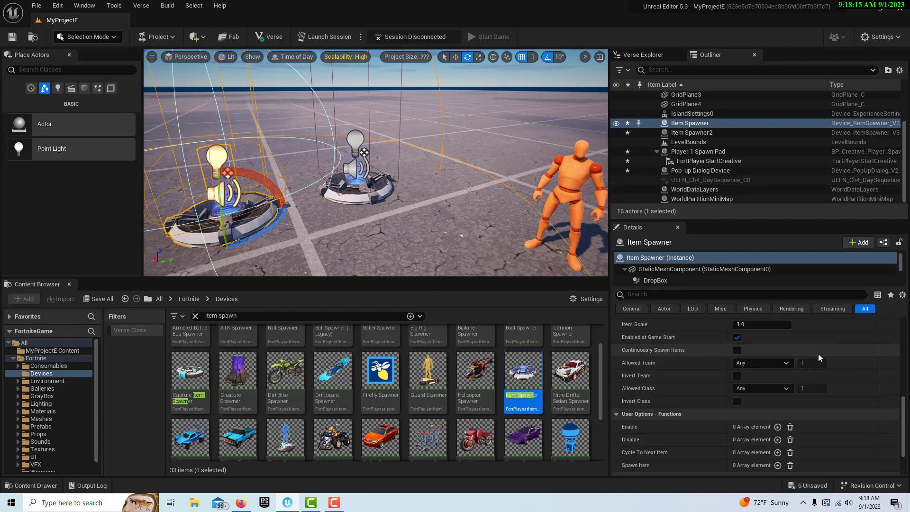
scroll(817, 354, "up", 5)
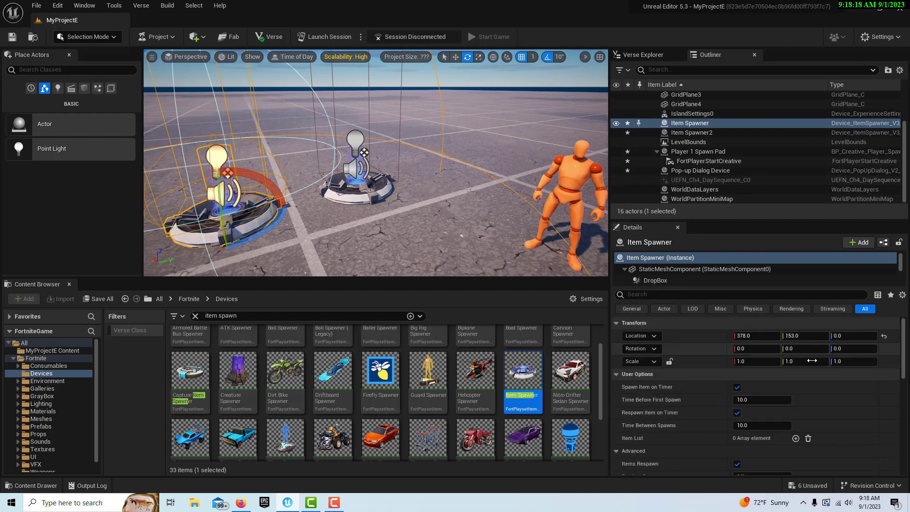
left_click(736, 387)
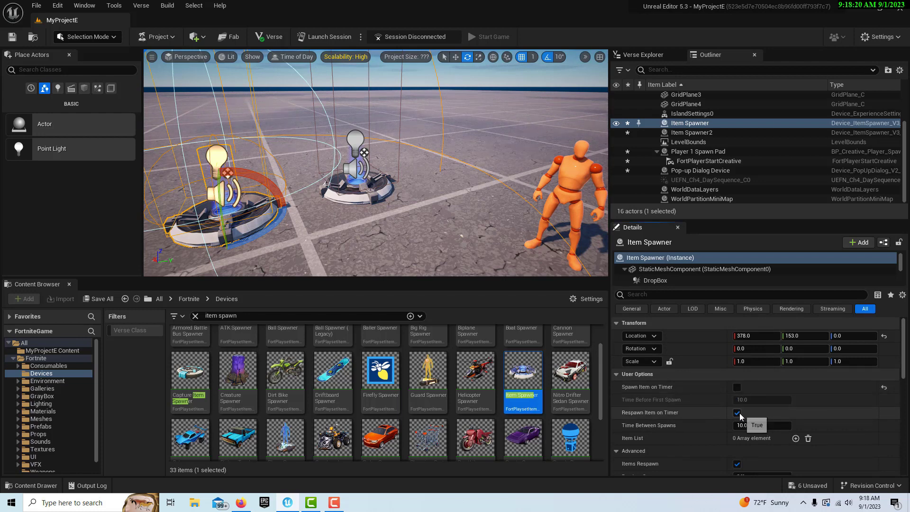
Add an Item List entry with Pickup to Spawn set to Apple (WID_Athena_Apple)
scroll(809, 414, "down", 2)
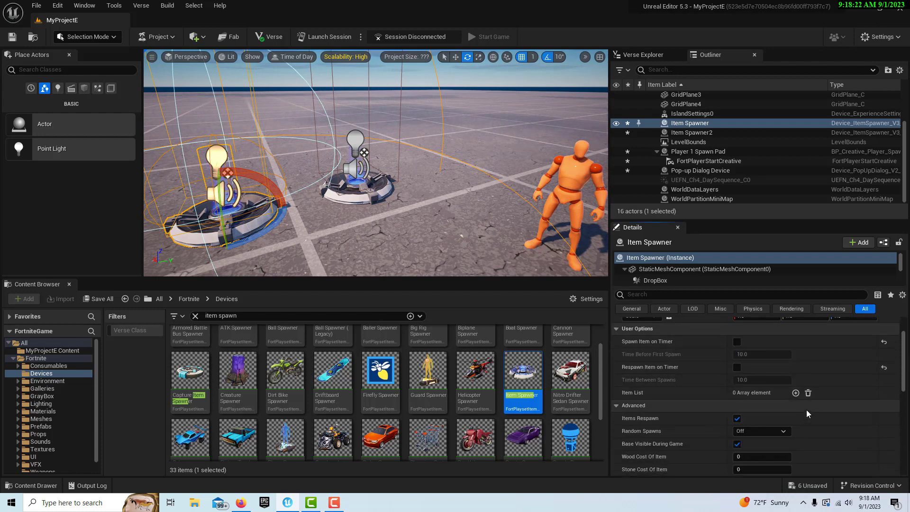
left_click(796, 393)
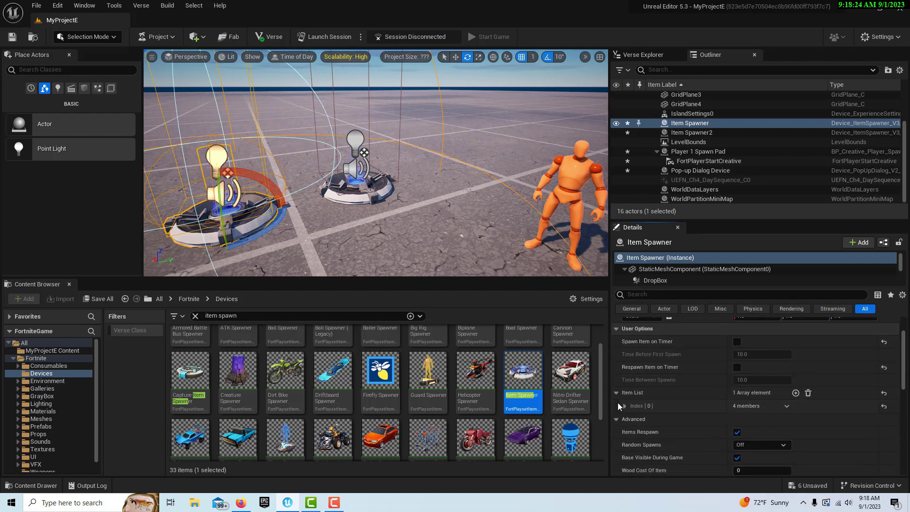
left_click(624, 406)
scroll(687, 409, "down", 3)
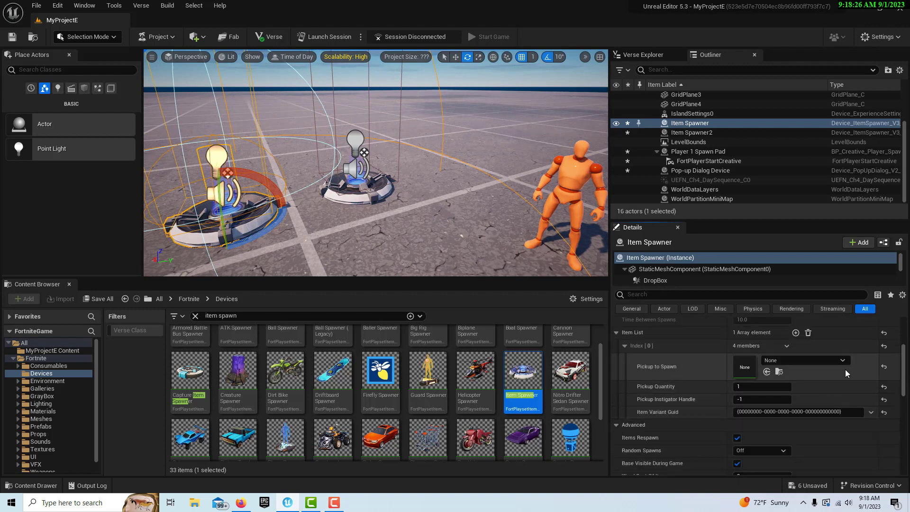
left_click(842, 361)
scroll(806, 303, "down", 5)
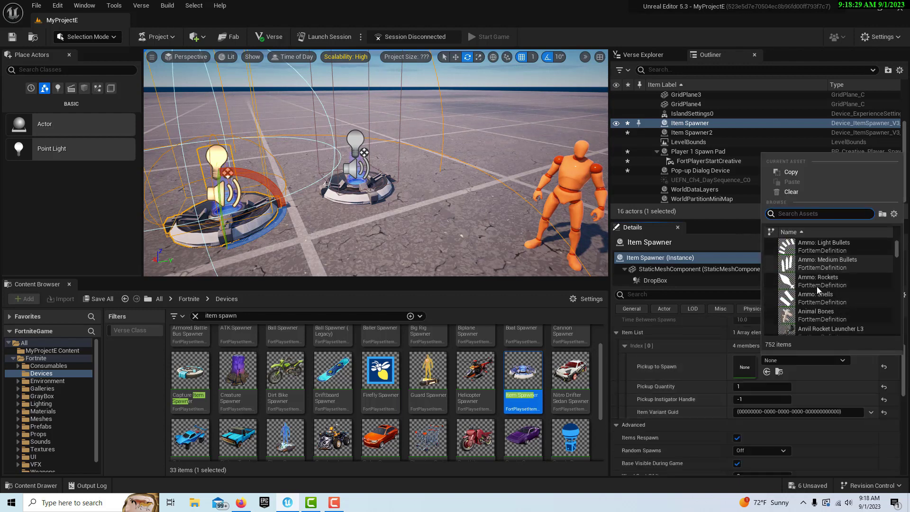
left_click(801, 323)
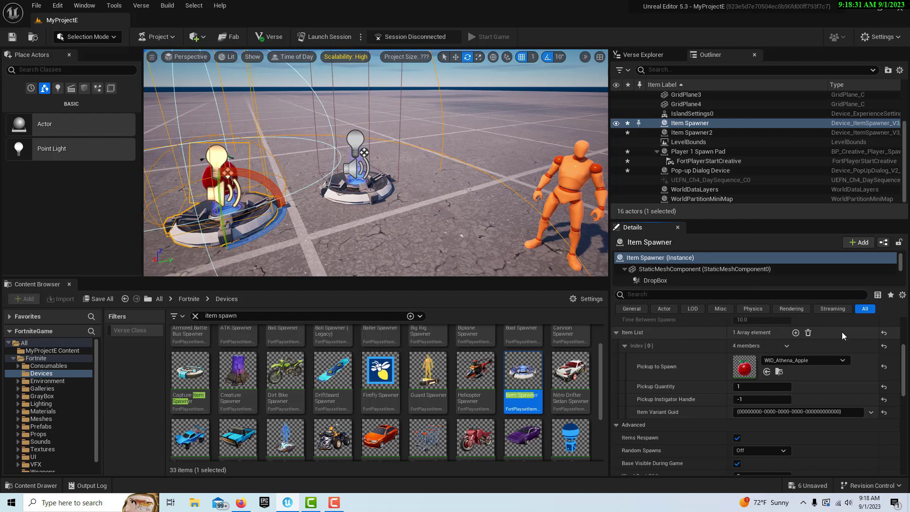
scroll(839, 346, "down", 2)
scroll(836, 353, "down", 6)
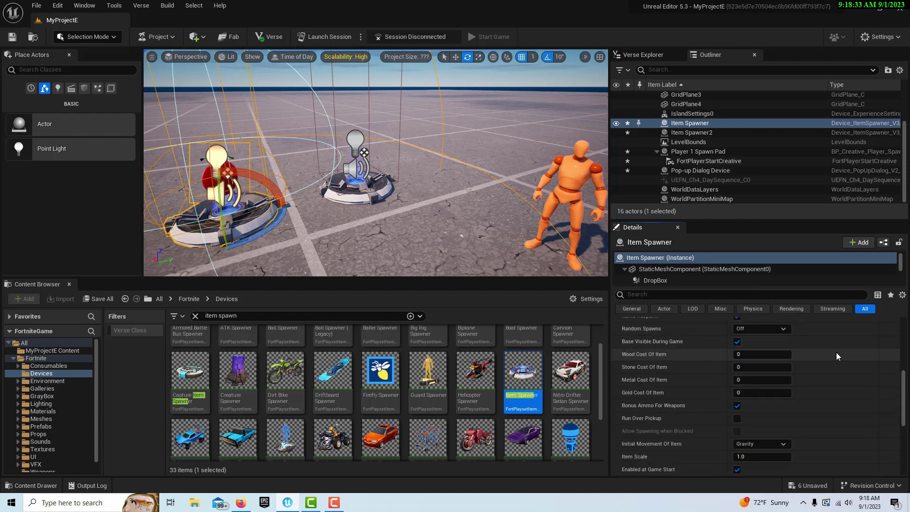
Bind the spawner's Spawn Item function to the Pop-up Dialog Device's On Responding Button 1
scroll(836, 351, "down", 5)
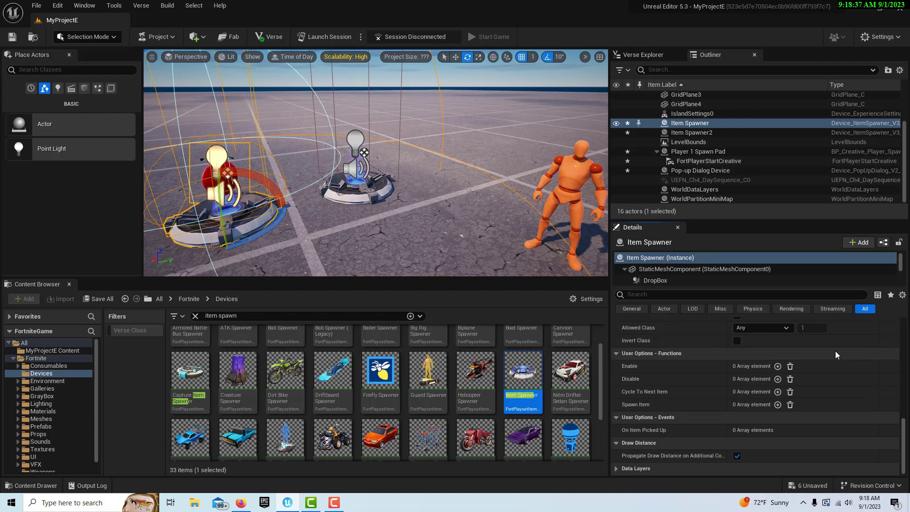
scroll(836, 354, "up", 5)
scroll(835, 354, "down", 4)
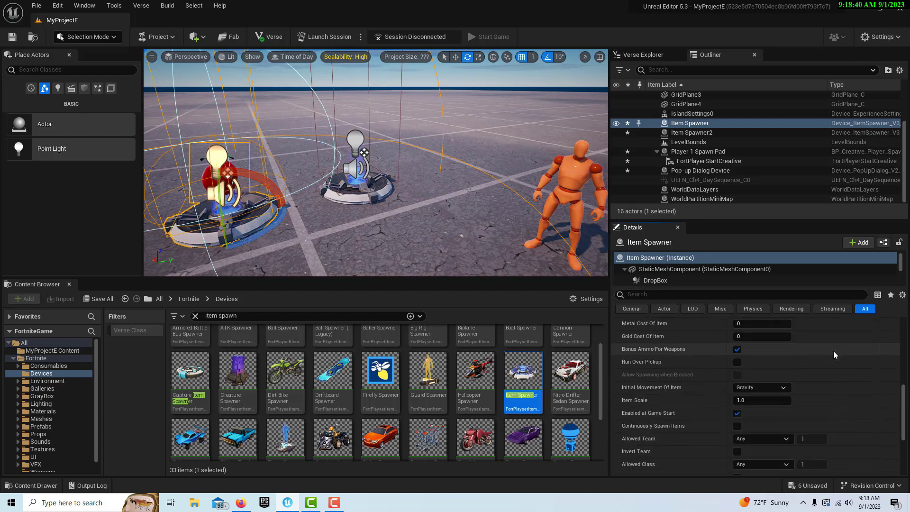
scroll(833, 354, "down", 1)
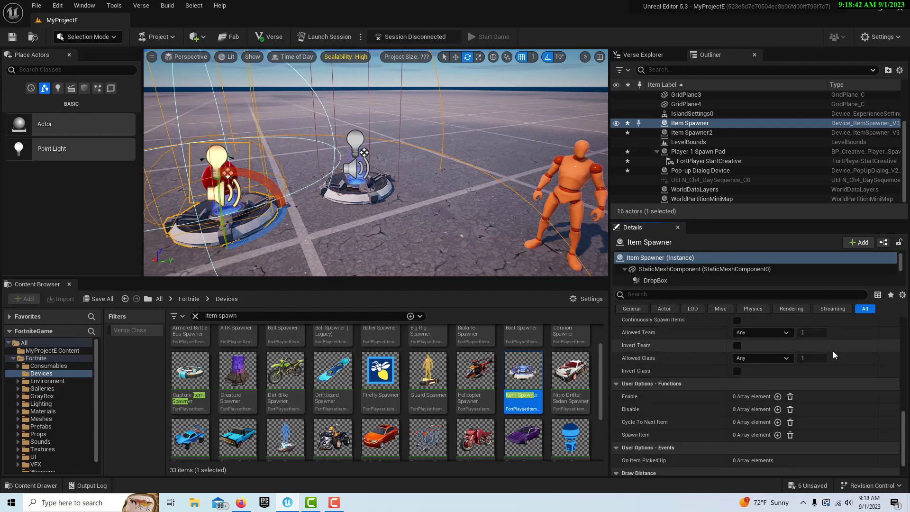
left_click(777, 435)
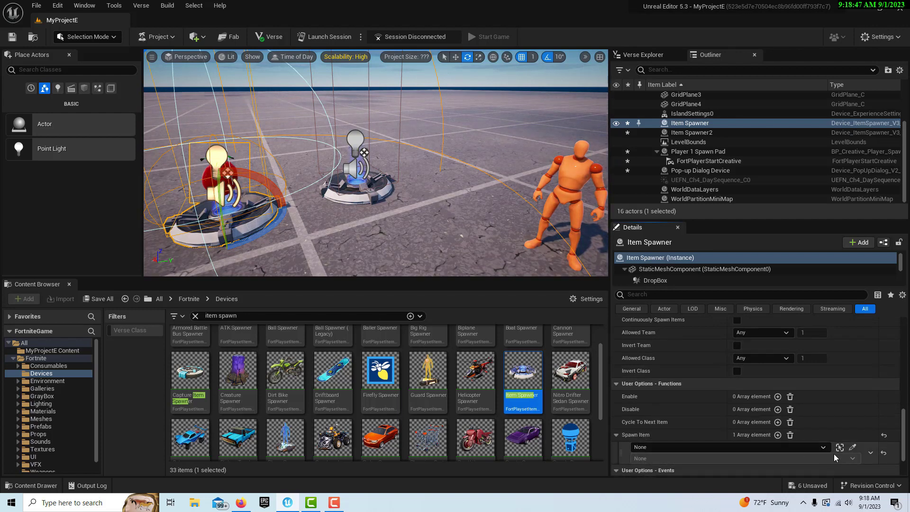
left_click(821, 447)
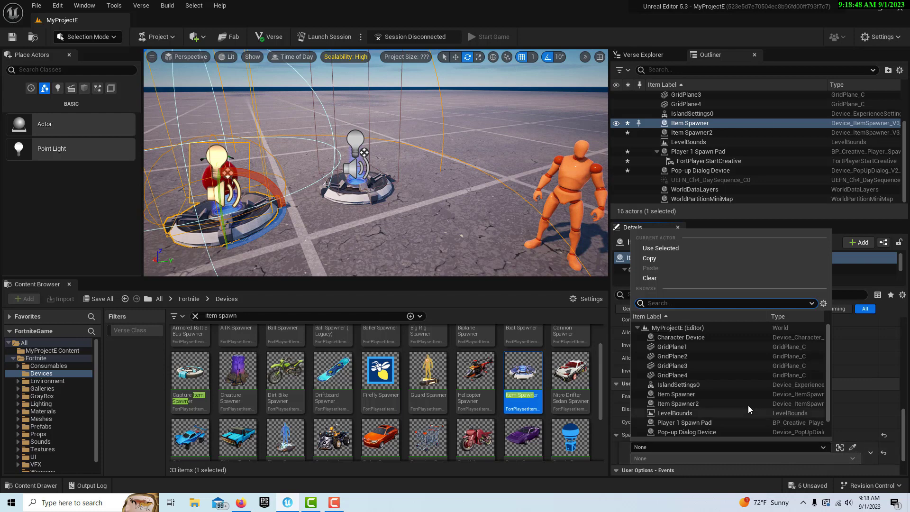
left_click(690, 431)
scroll(716, 422, "down", 2)
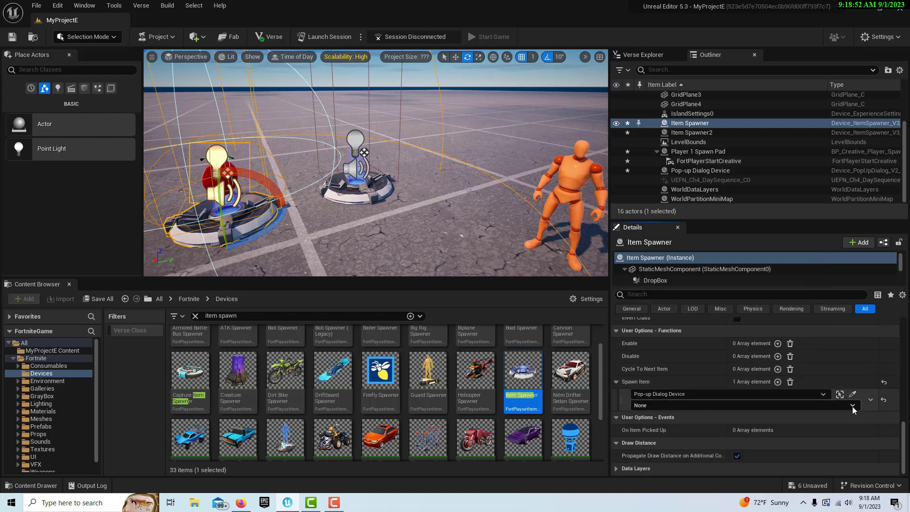
left_click(853, 405)
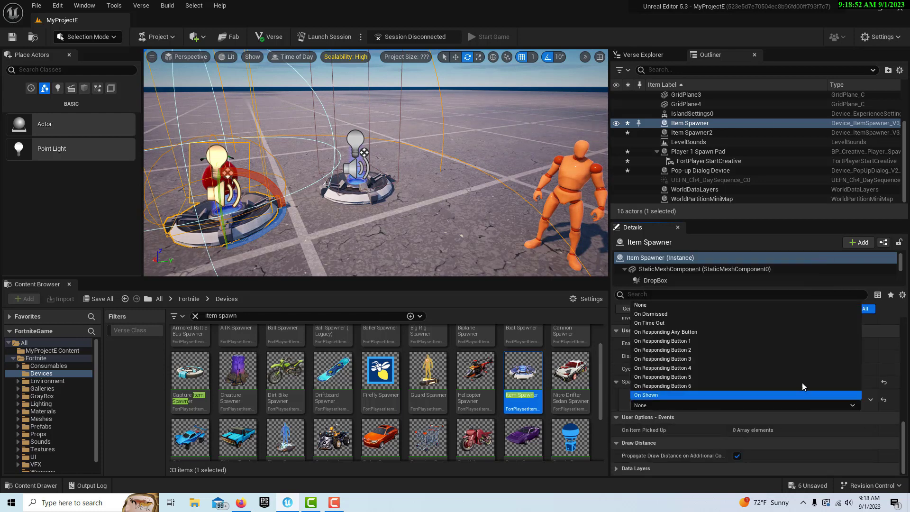
left_click(696, 340)
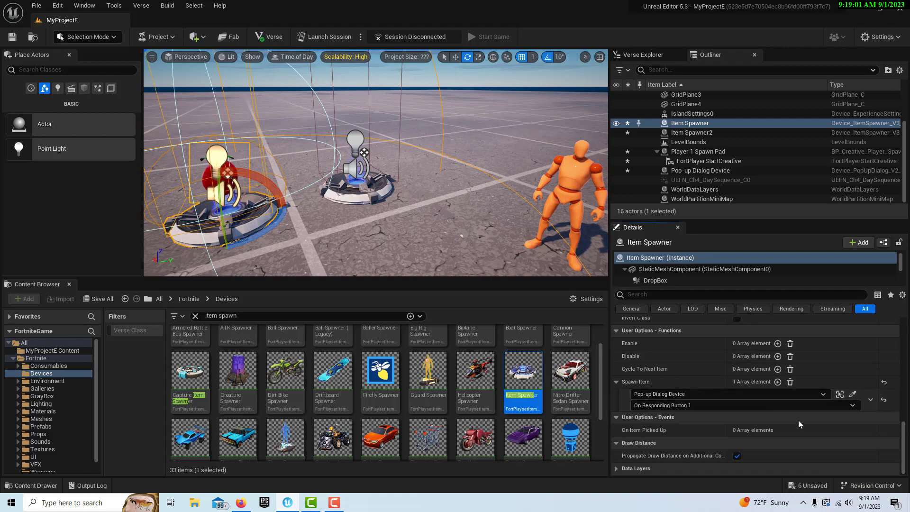
Filter Details by 'base' and uncheck Base Visible During Game on the first spawner
scroll(798, 423, "up", 2)
scroll(798, 420, "up", 4)
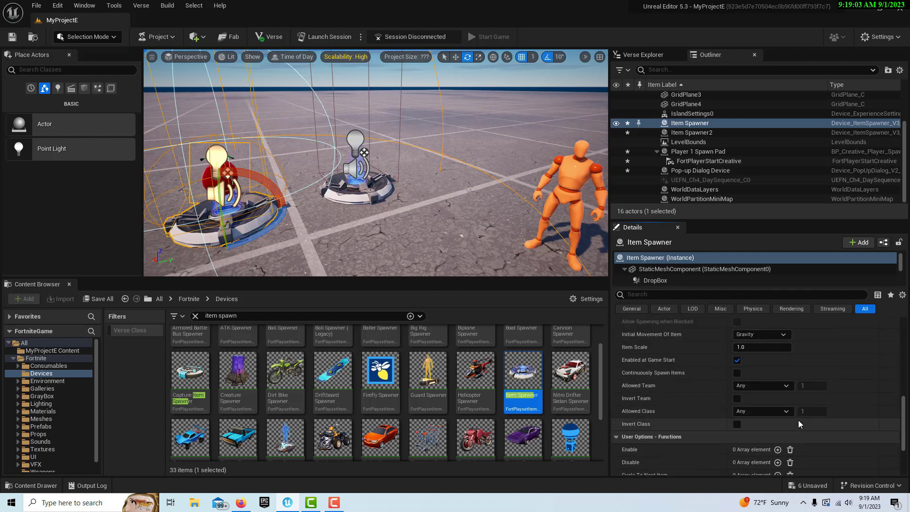
scroll(798, 420, "up", 10)
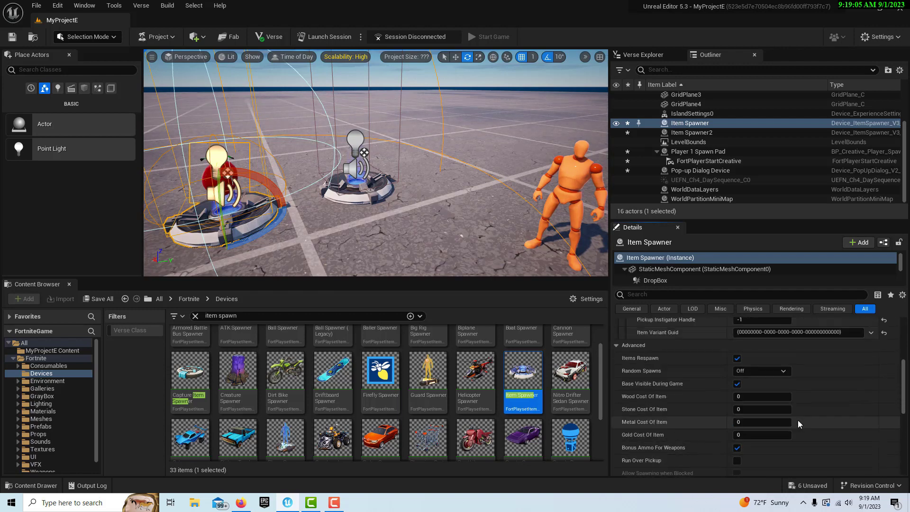
scroll(797, 420, "up", 2)
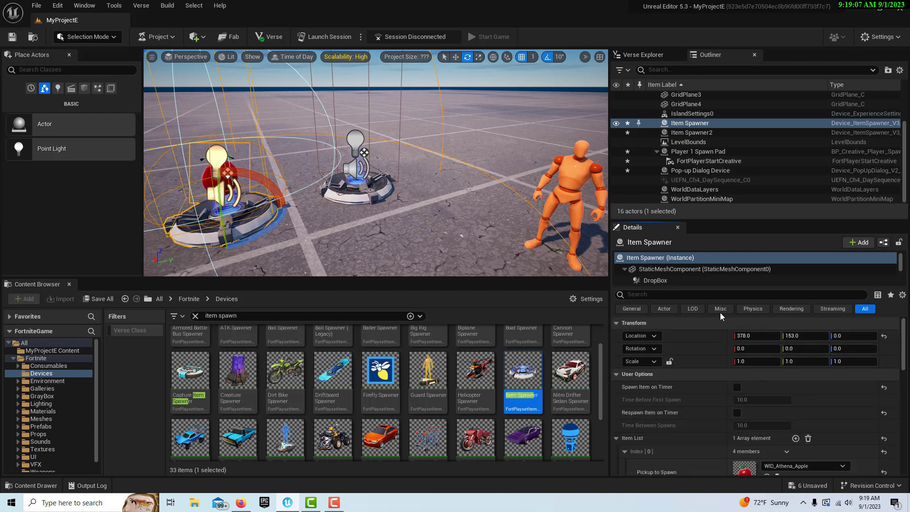
left_click(679, 297)
type("bse")
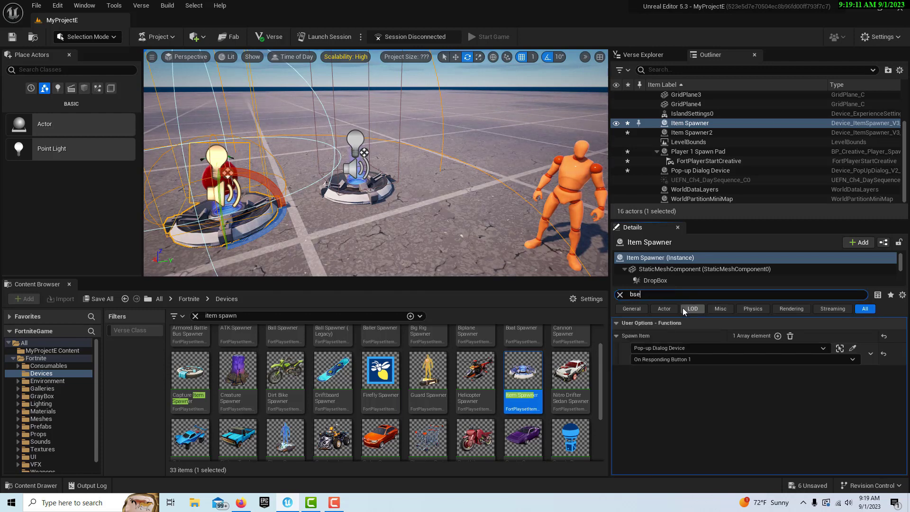
left_click(683, 308)
key("BackSpace")
type("ase")
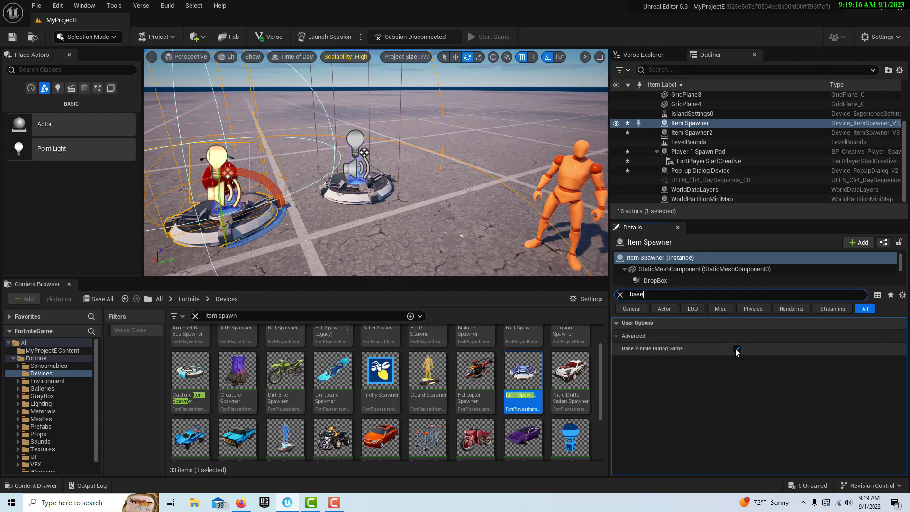
left_click(736, 349)
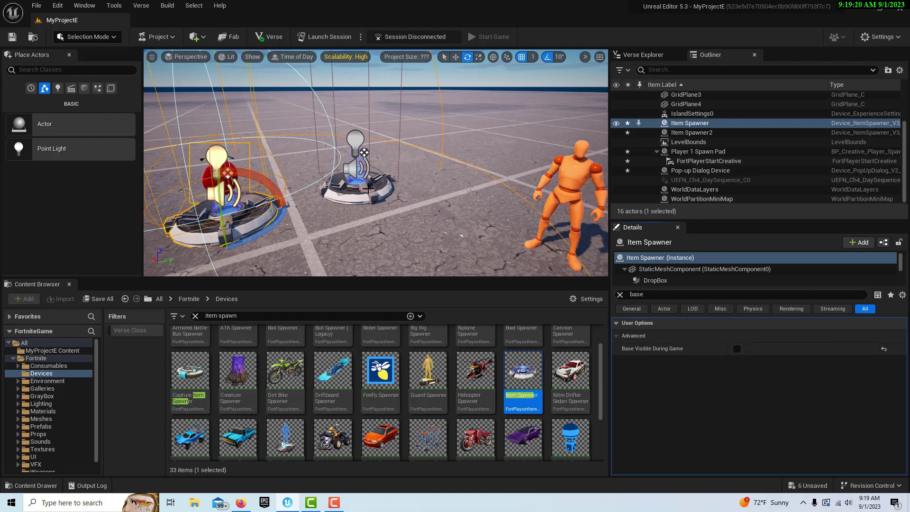
On Item Spawner2, hide the base in game and turn off timed spawning and respawning
left_click(368, 189)
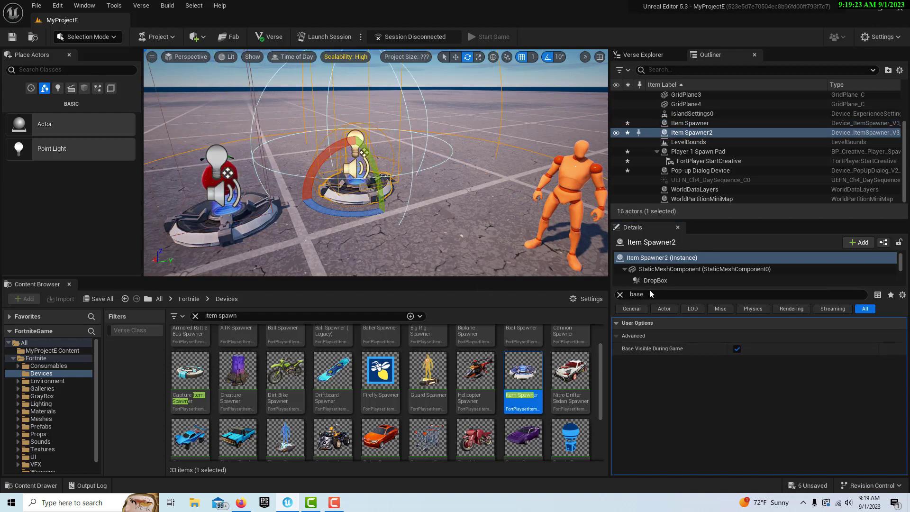
left_click(738, 349)
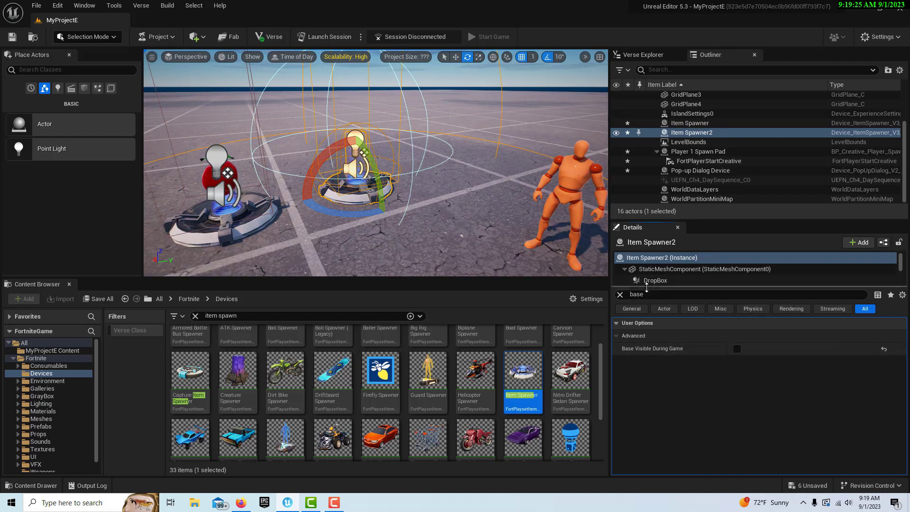
left_click(620, 295)
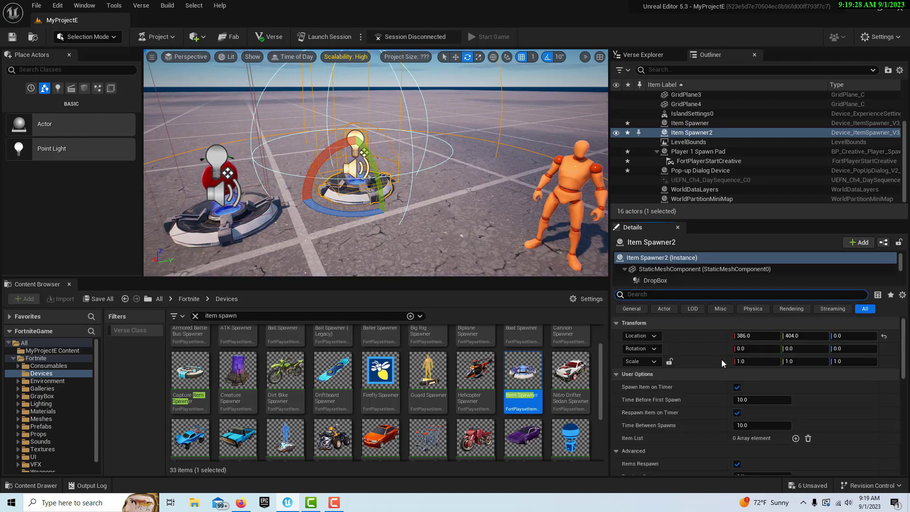
left_click(737, 386)
left_click(737, 412)
Add an Item List entry with Pickup to Spawn set to Banana (WID_Athena_Banana)
scroll(766, 421, "down", 2)
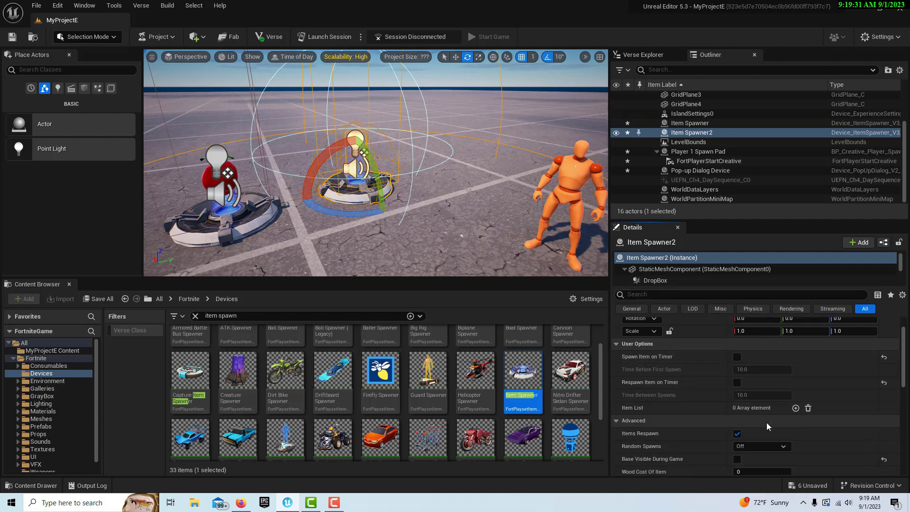
left_click(795, 408)
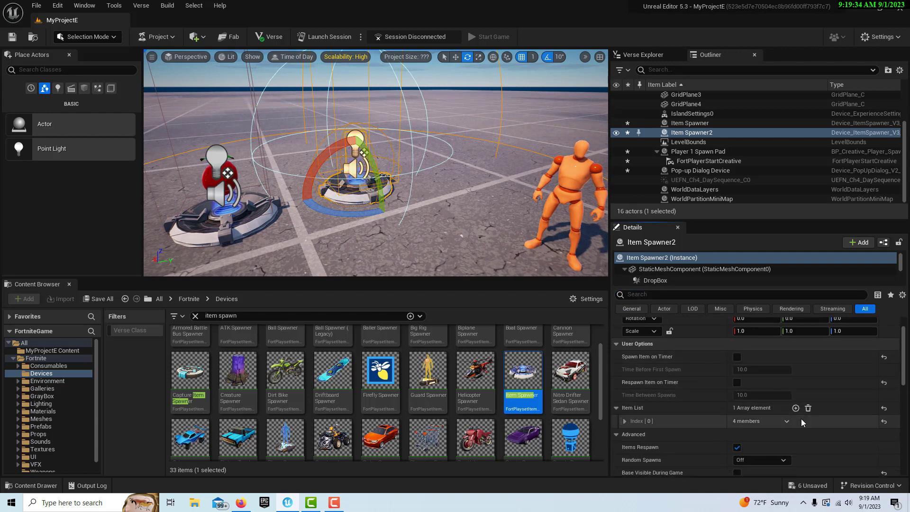
left_click(625, 421)
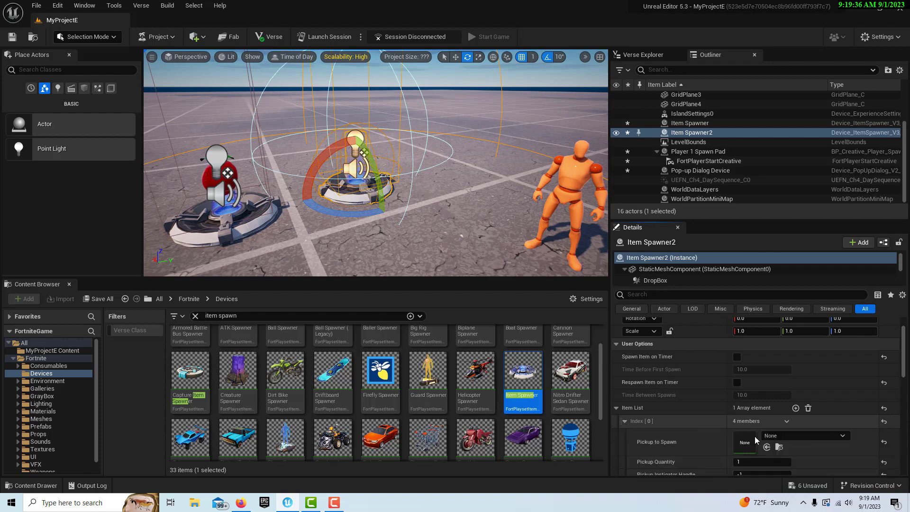
scroll(734, 414, "down", 2)
left_click(843, 405)
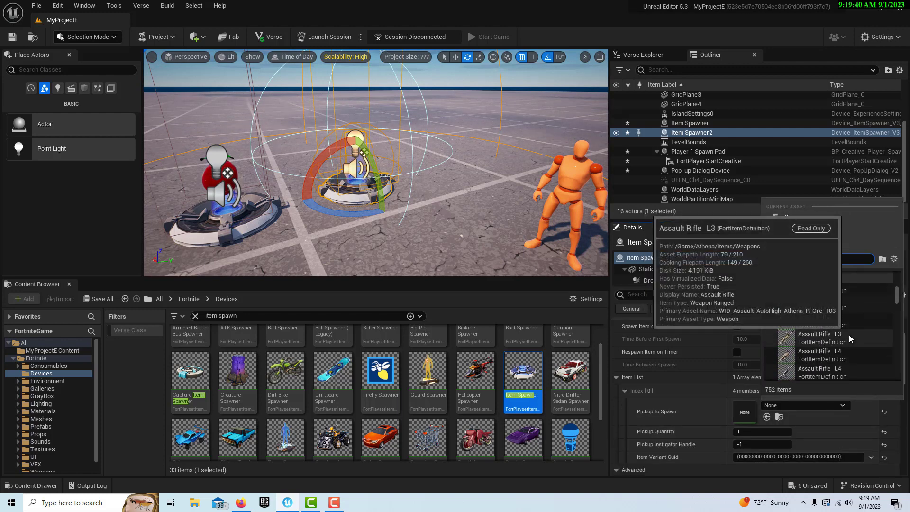
scroll(848, 335, "down", 3)
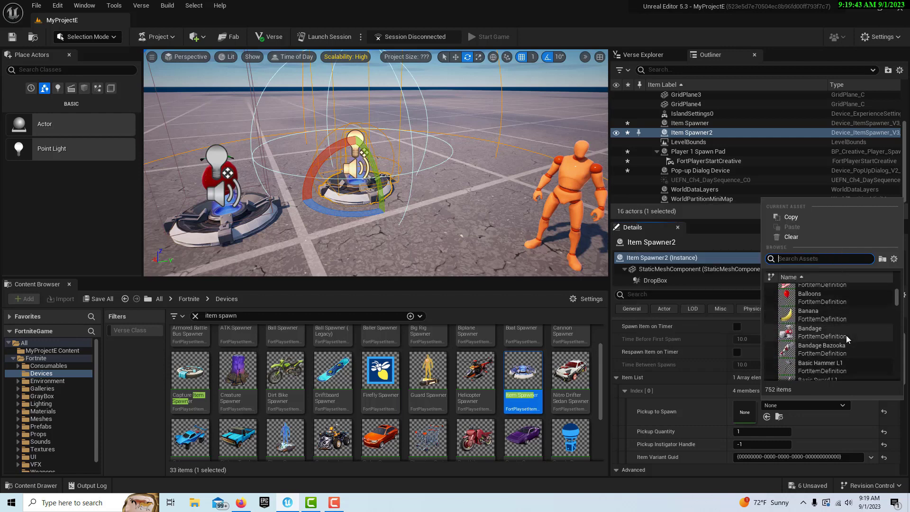
left_click(819, 315)
scroll(858, 379, "down", 5)
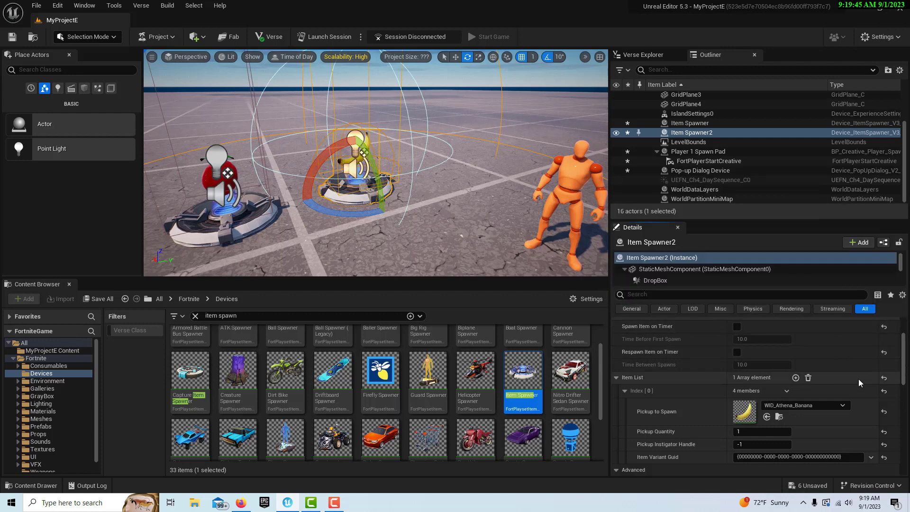
Bind Item Spawner2's Spawn Item to the Pop-up Dialog Device's On Responding Button 2
scroll(858, 379, "down", 5)
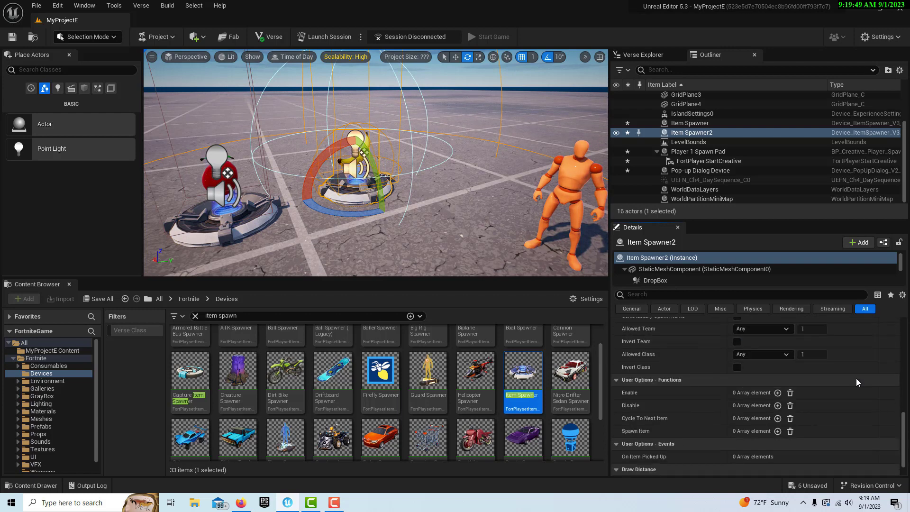
left_click(777, 431)
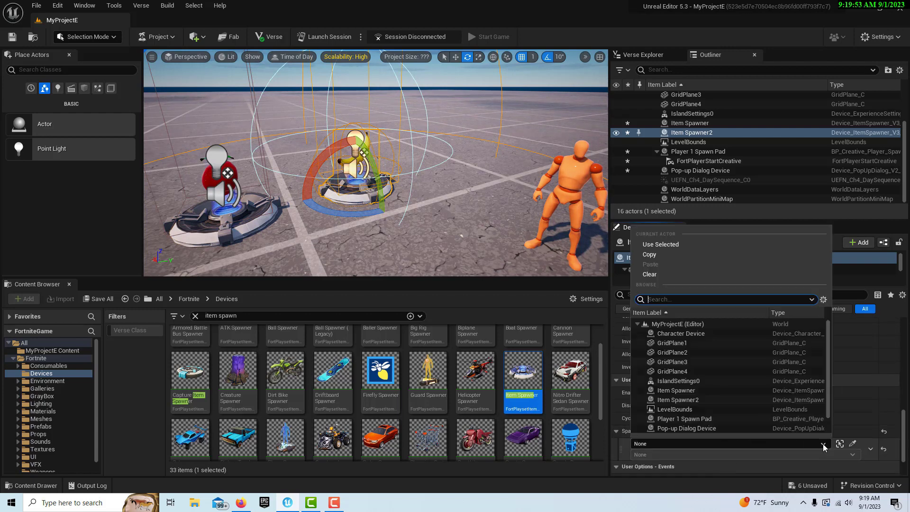
left_click(704, 428)
scroll(787, 426, "down", 2)
left_click(852, 405)
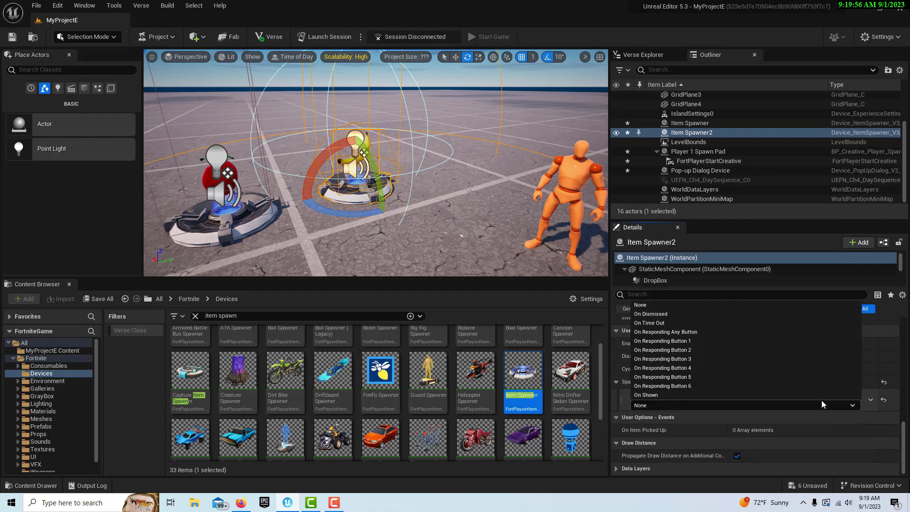
left_click(695, 351)
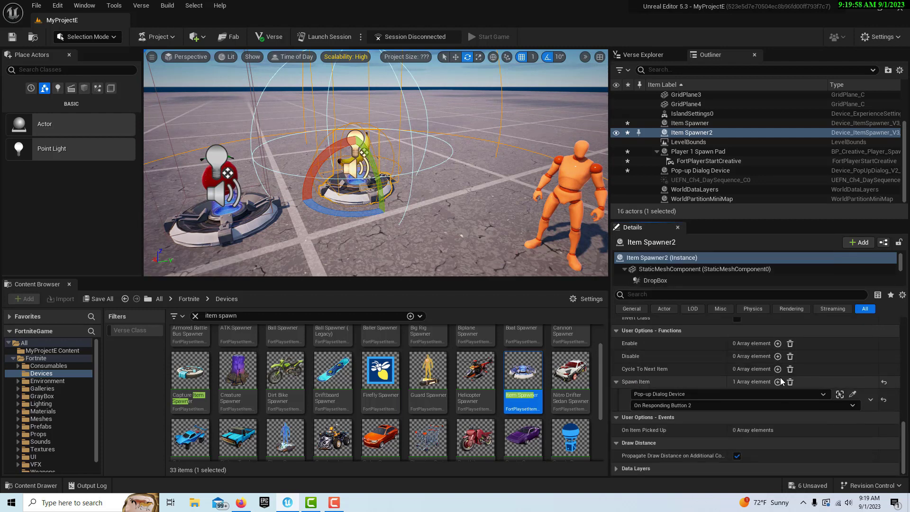
Save all changes and launch a playtest session of MyProjectE
scroll(821, 396, "up", 5)
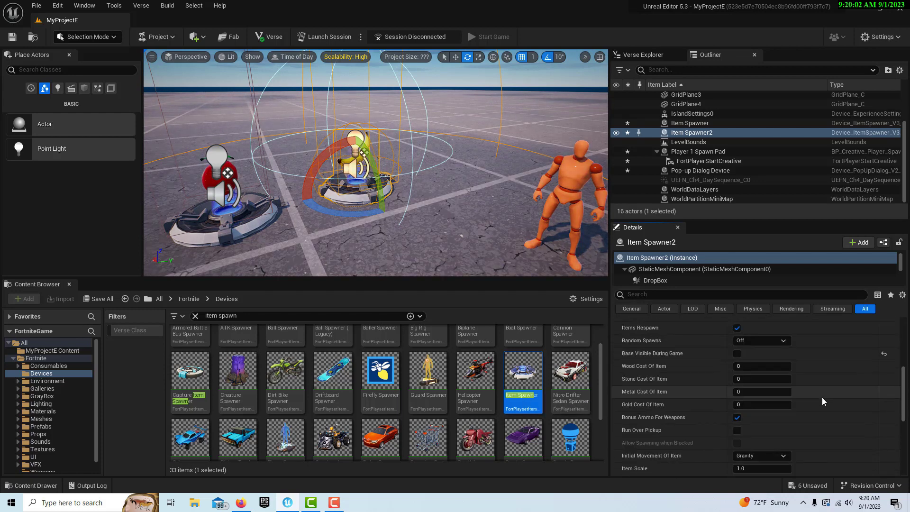
scroll(822, 397, "up", 5)
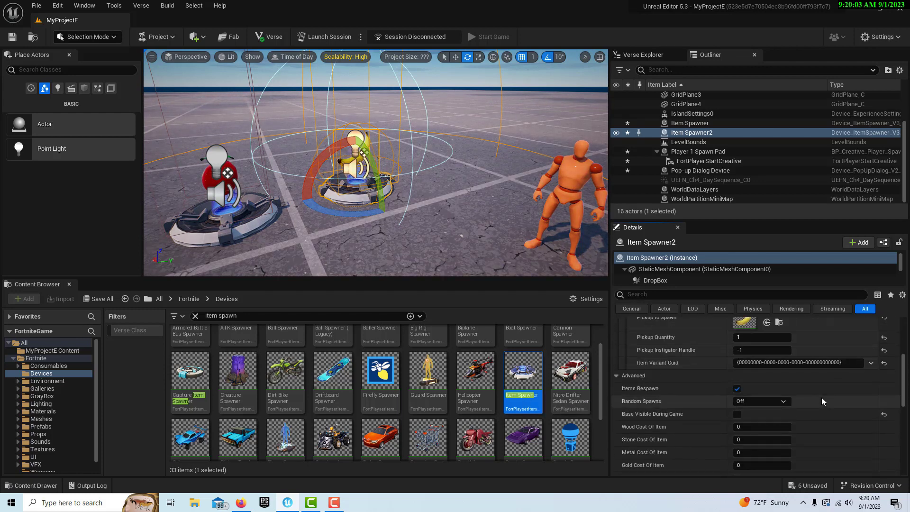
left_click(11, 39)
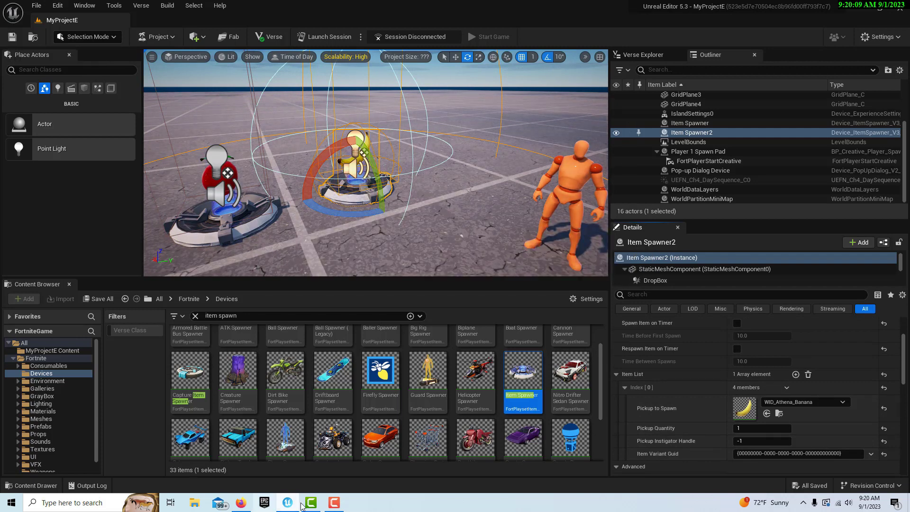
left_click(333, 505)
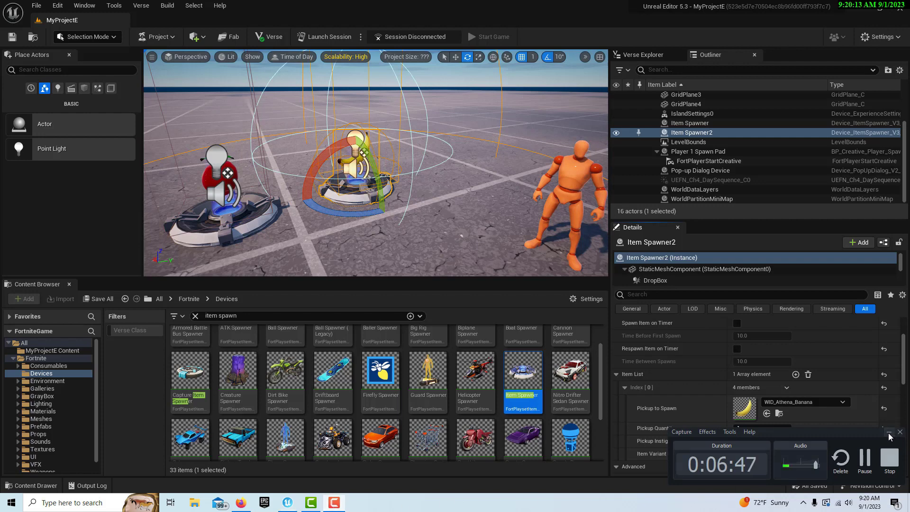
left_click(888, 433)
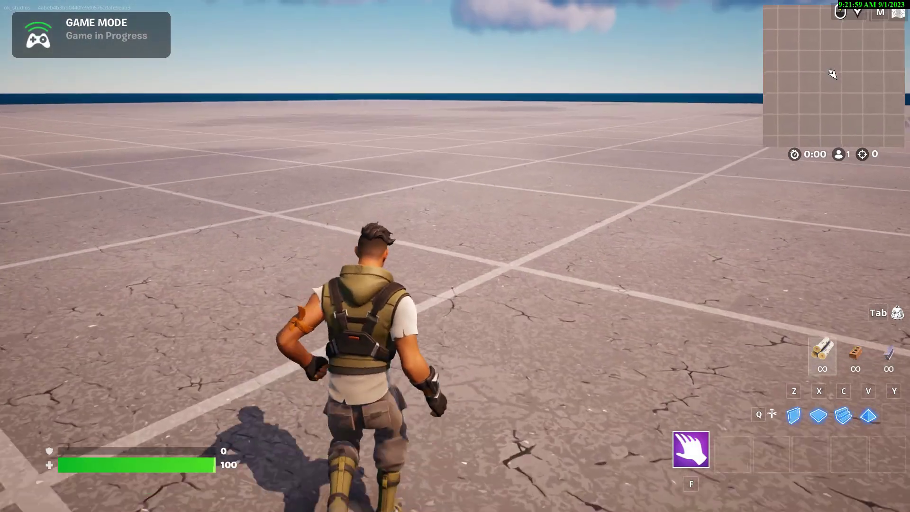
Walk the character up to the mannequin, open the pause menu, and return to the UEFN editor
key("w")
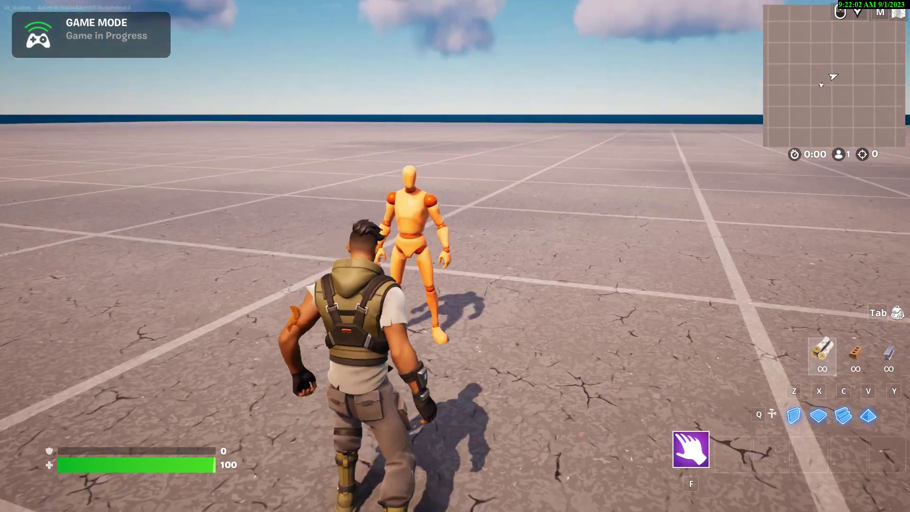
key("s")
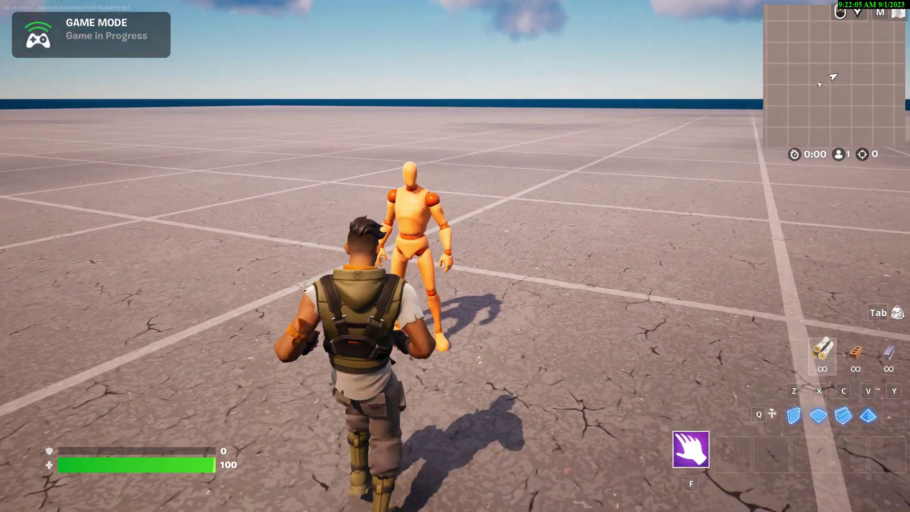
key("w")
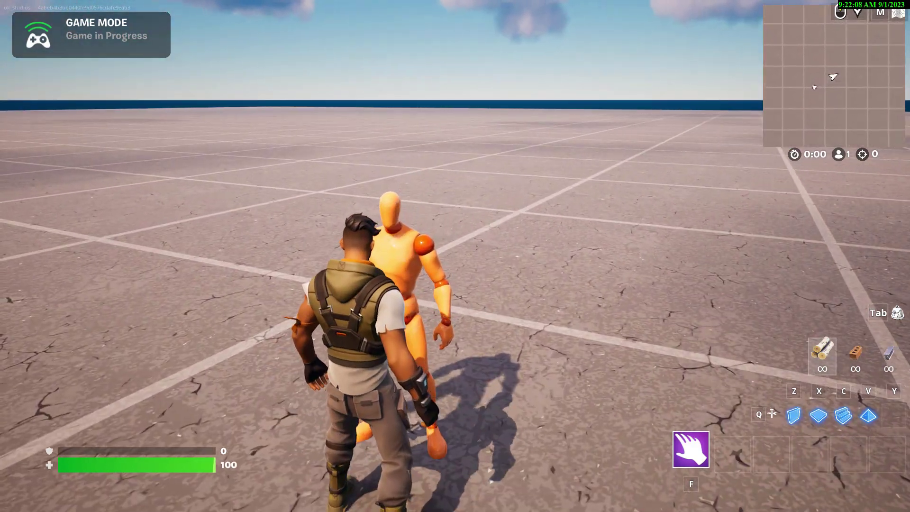
key("s")
key("w")
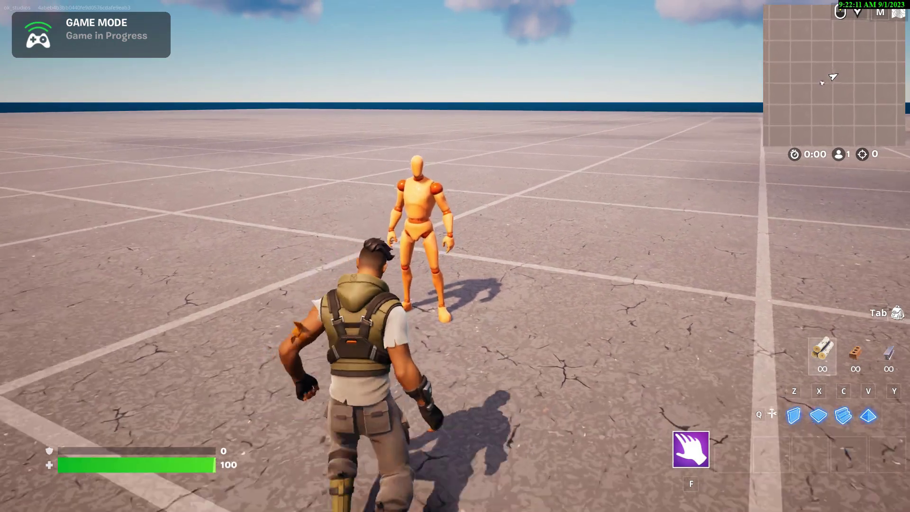
key("Escape")
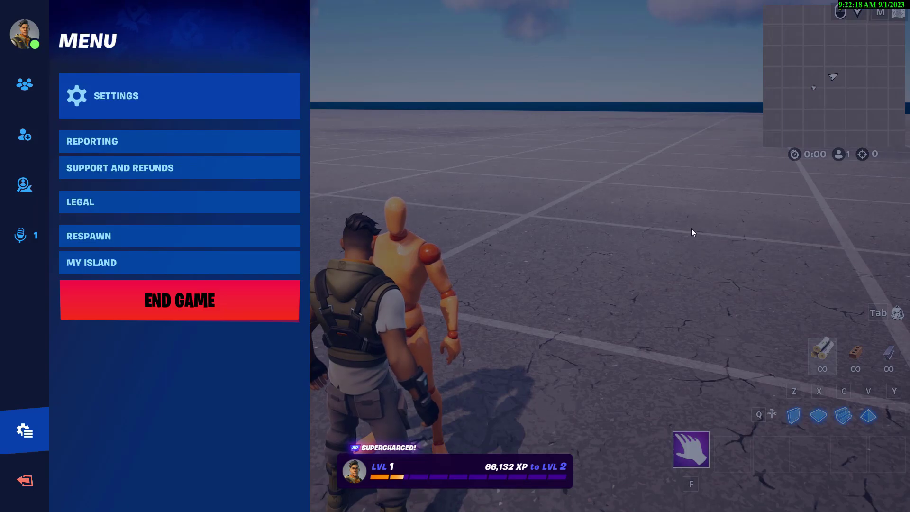
key("Escape")
key("Escape")
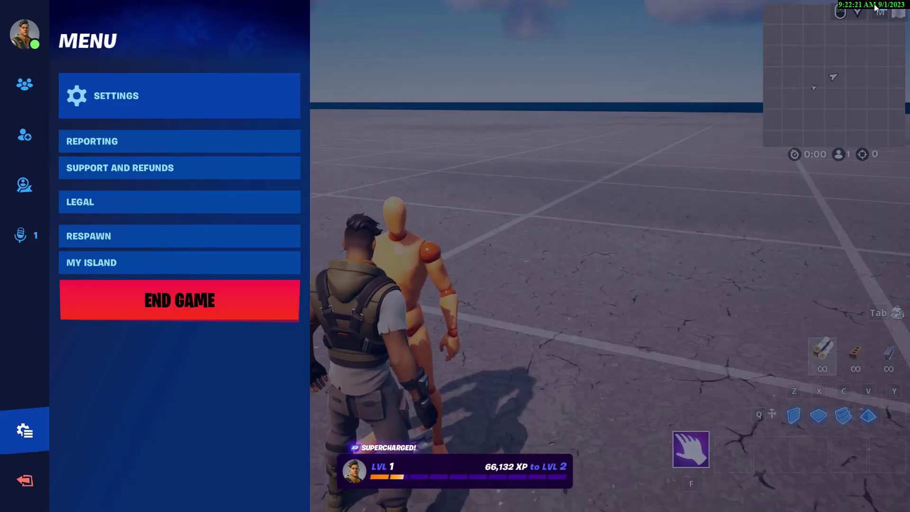
key("alt+Tab")
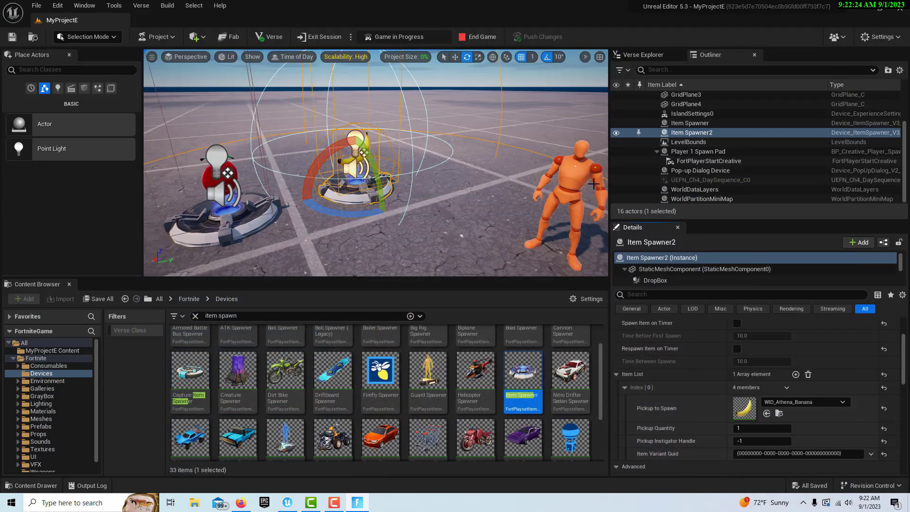
Set the mannequin's Interact Type to Send Event Only
left_click(575, 174)
scroll(624, 388, "down", 5)
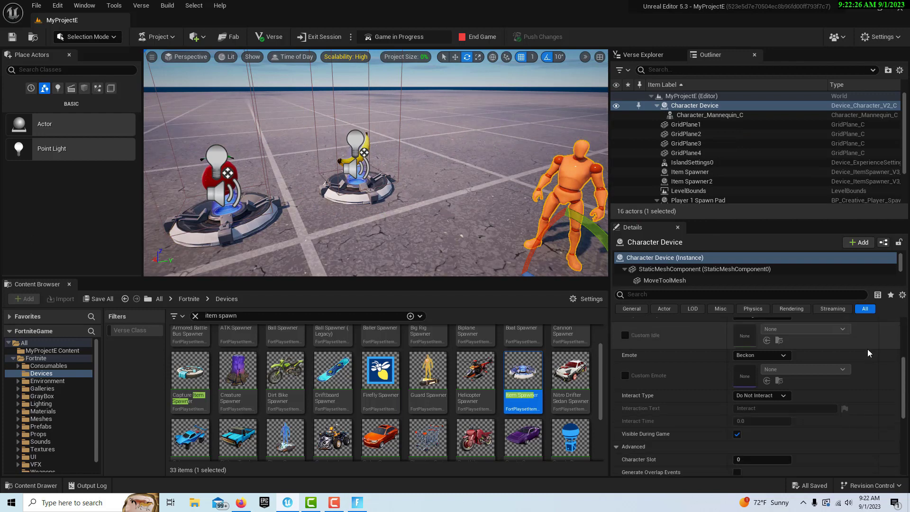
left_click(782, 398)
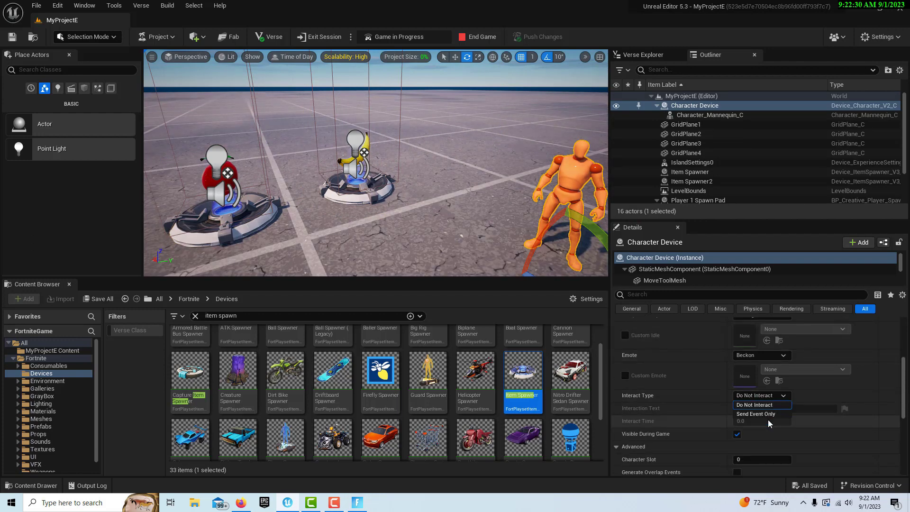
left_click(758, 410)
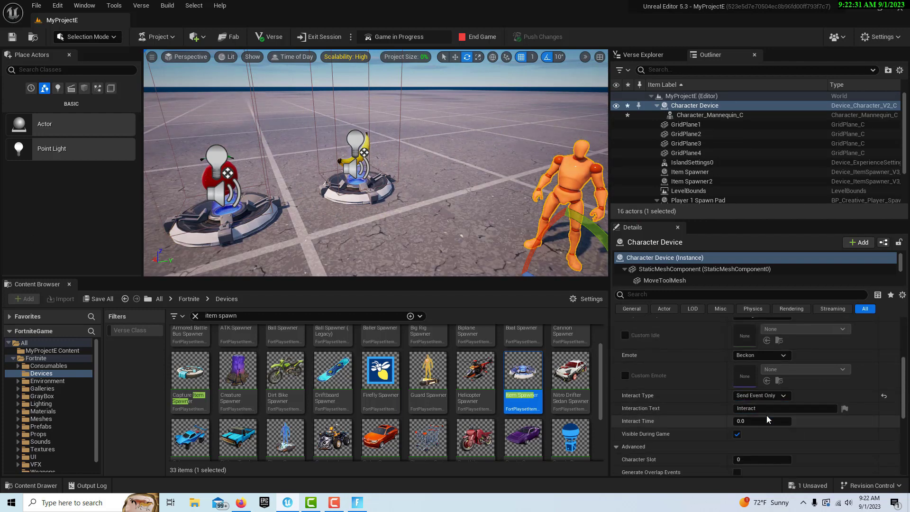
Save the level and end the running game session
left_click(13, 37)
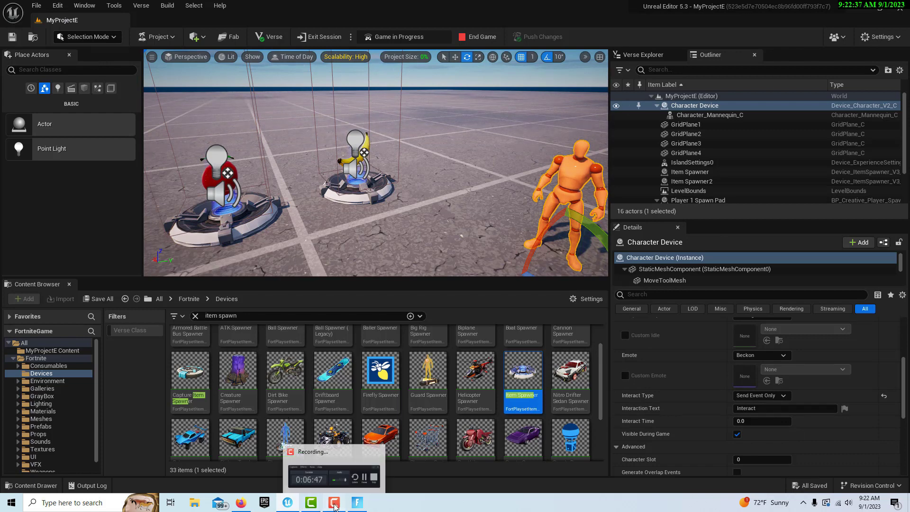
left_click(335, 506)
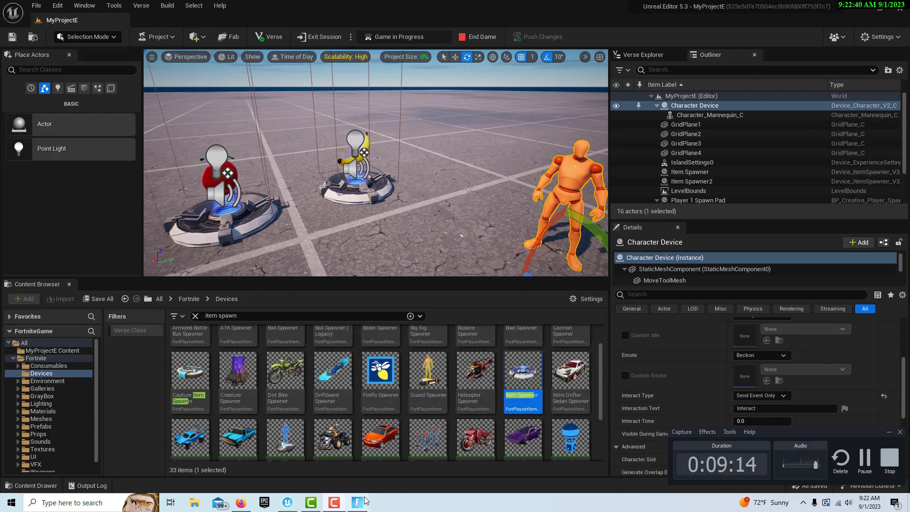
key("alt+Tab")
left_click(284, 308)
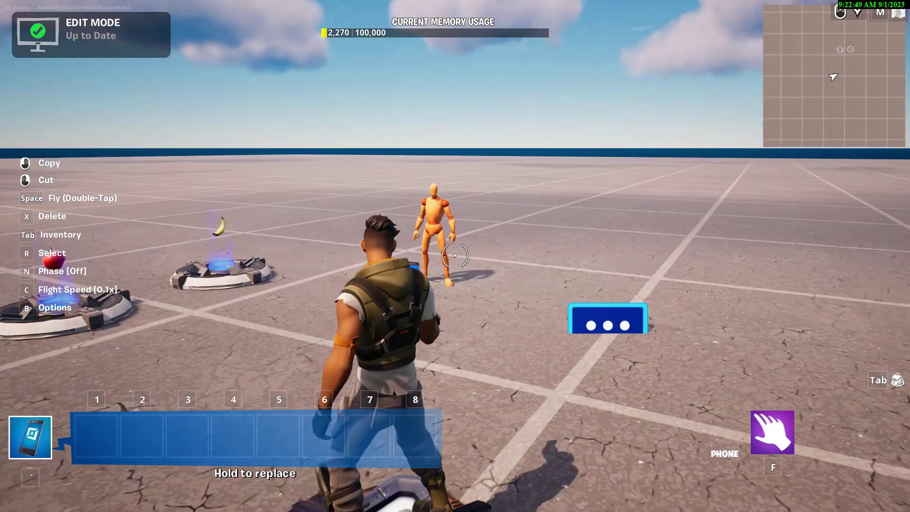
Start the game, interact with Manny and choose APPLE to receive an apple
key("Escape")
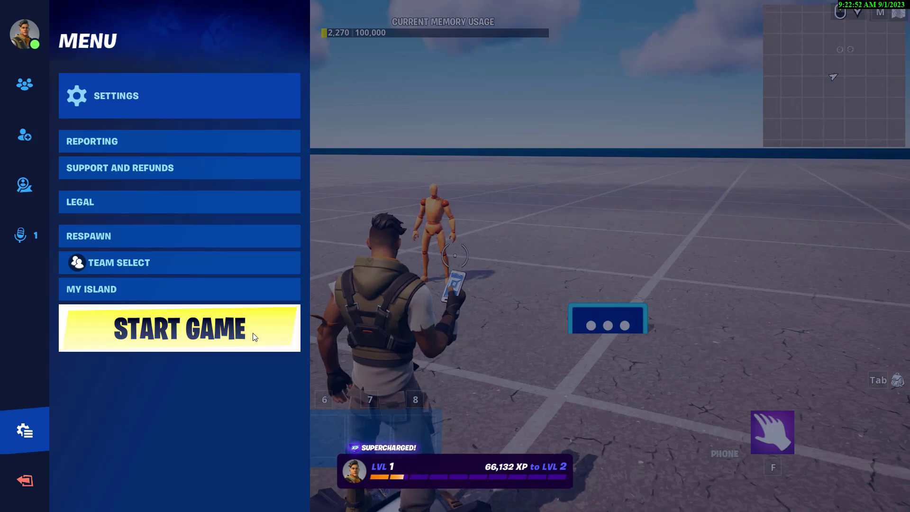
key("Escape")
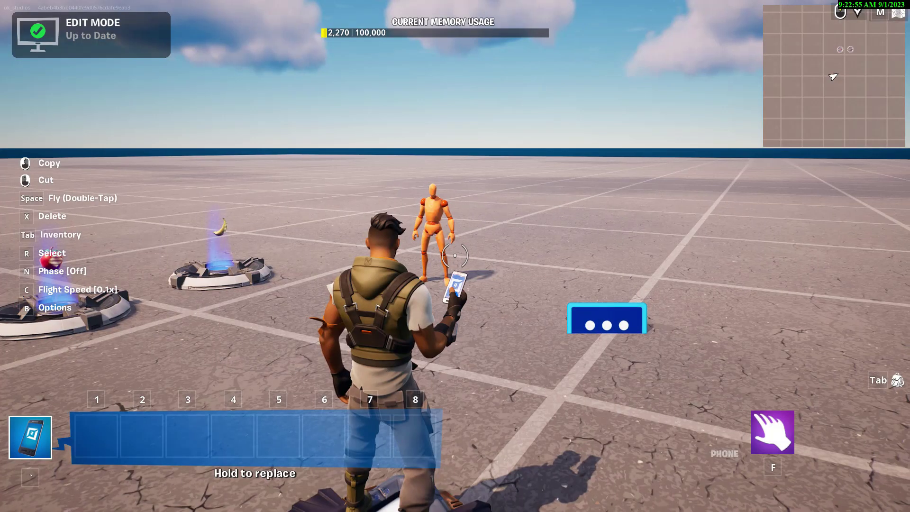
key("Escape")
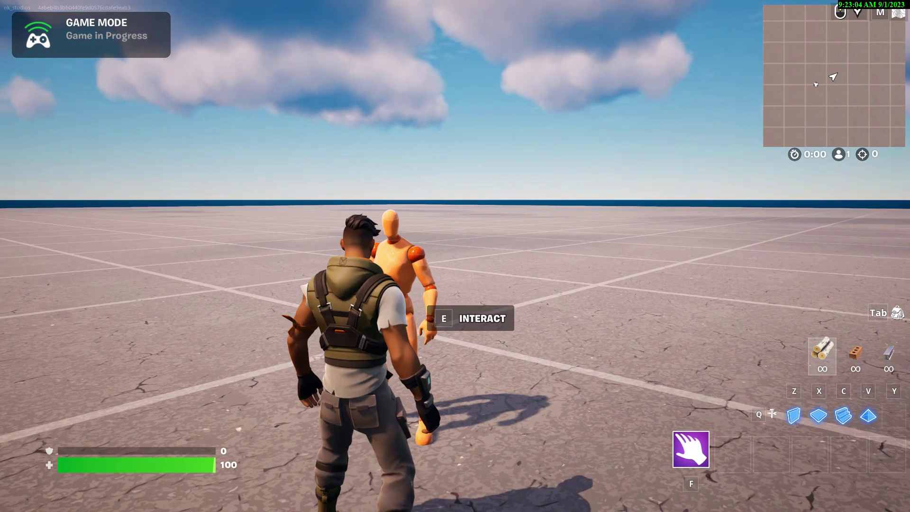
key("e")
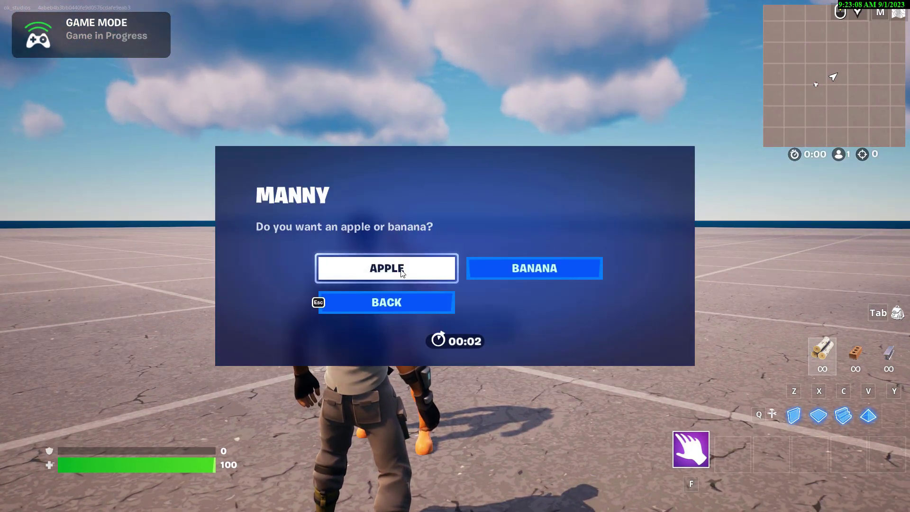
left_click(401, 272)
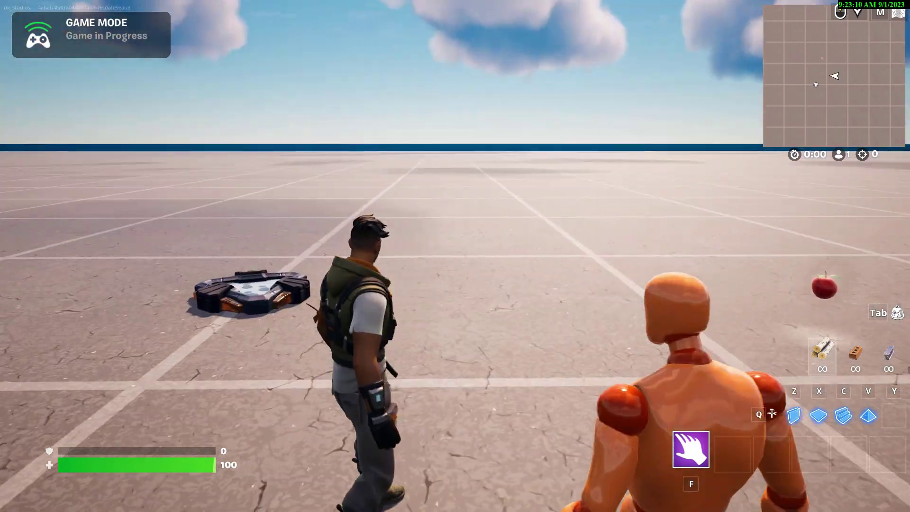
Return to Manny, choose BANANA in the dialog, then go back to the UEFN editor
key("w")
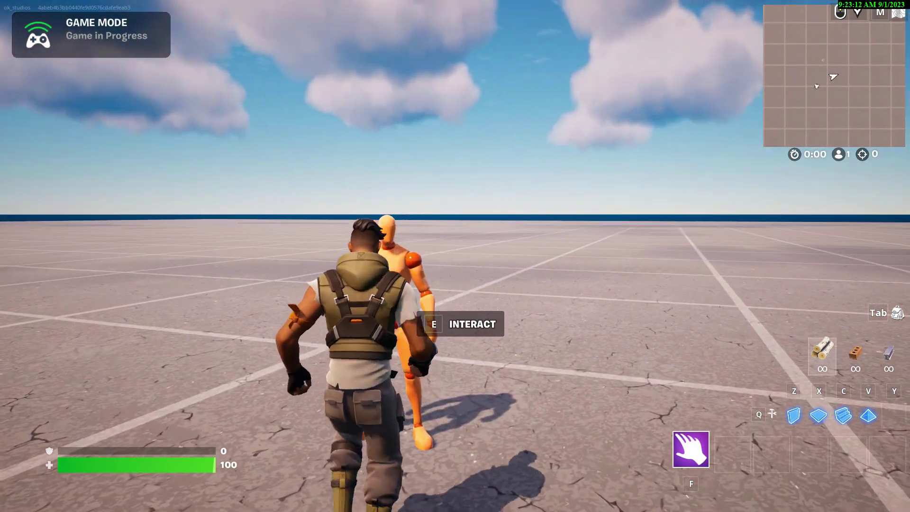
key("e")
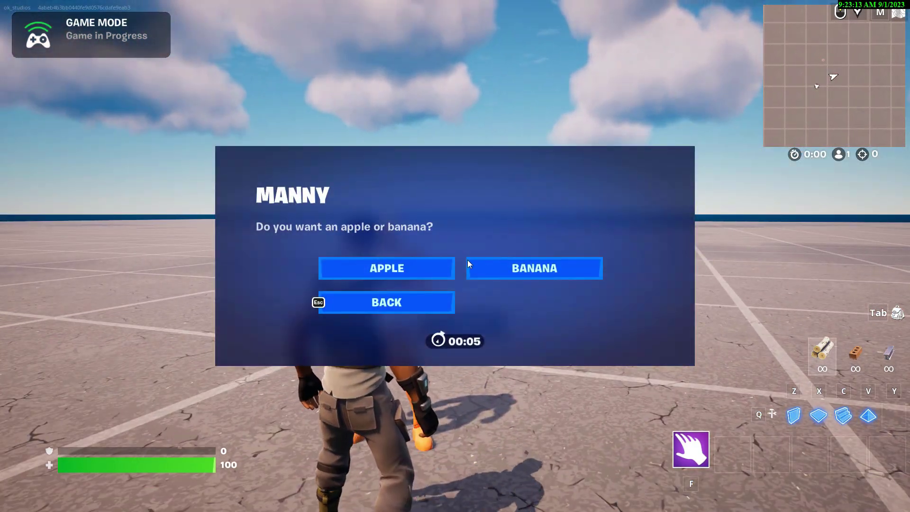
left_click(539, 268)
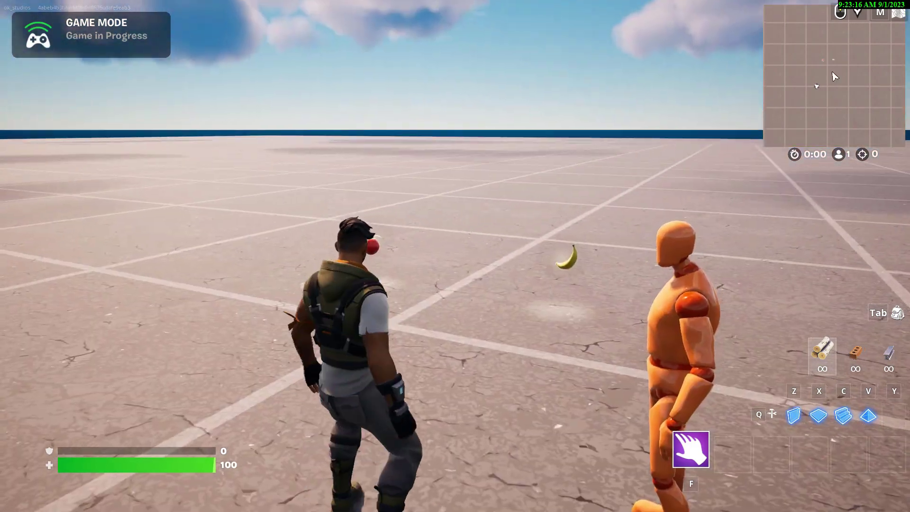
key("w")
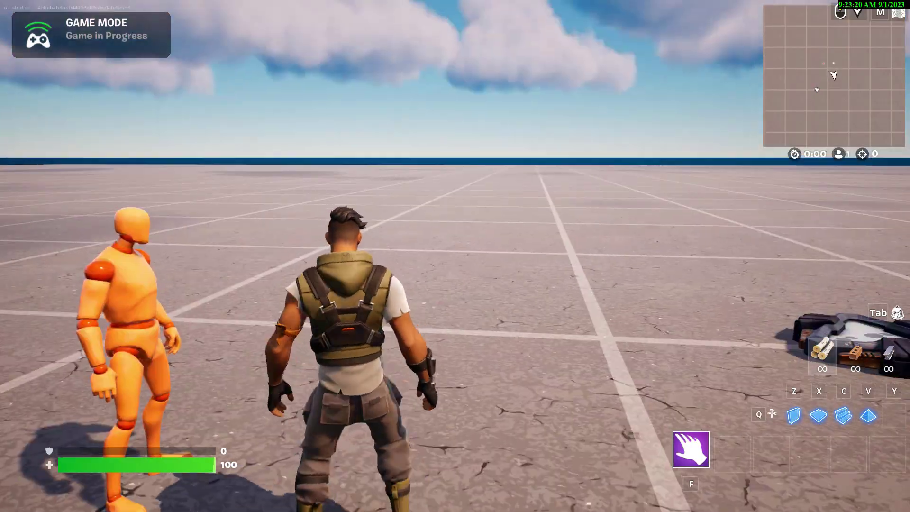
key("Escape")
key("Escape")
key("Escape")
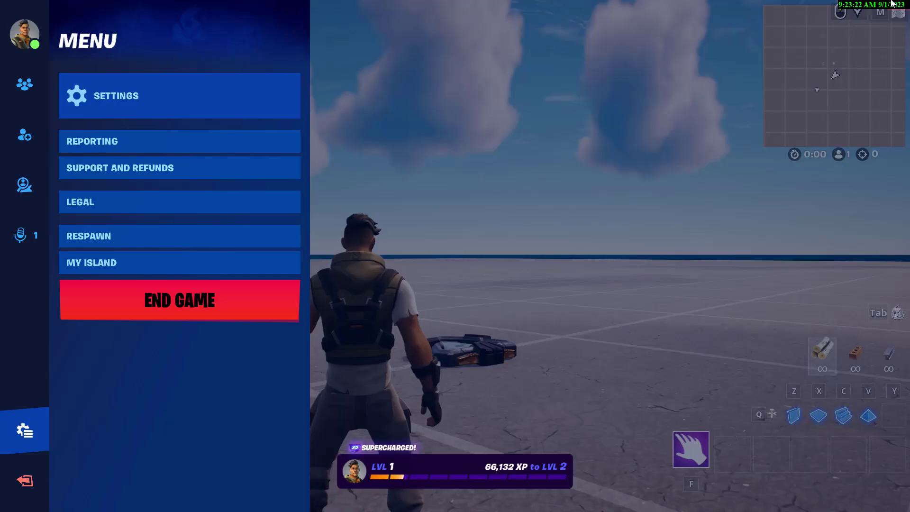
key("alt+Tab")
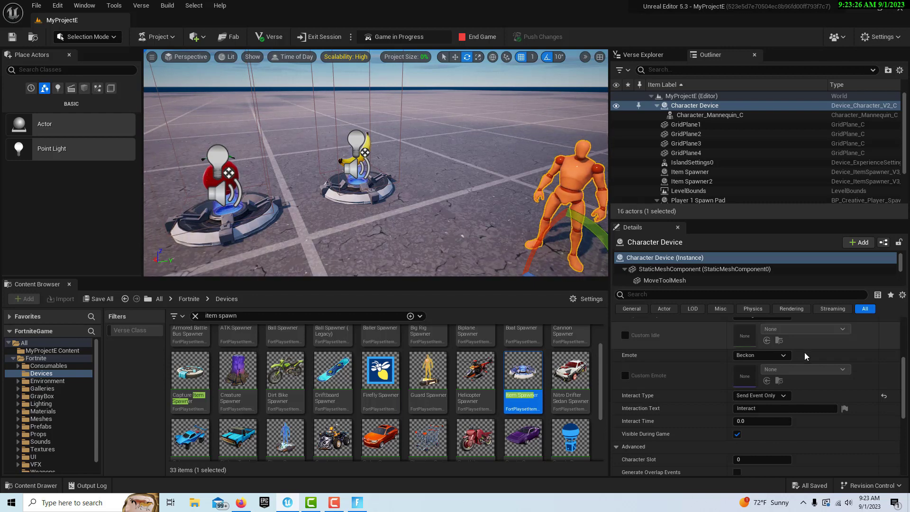
scroll(806, 356, "up", 4)
scroll(818, 378, "down", 3)
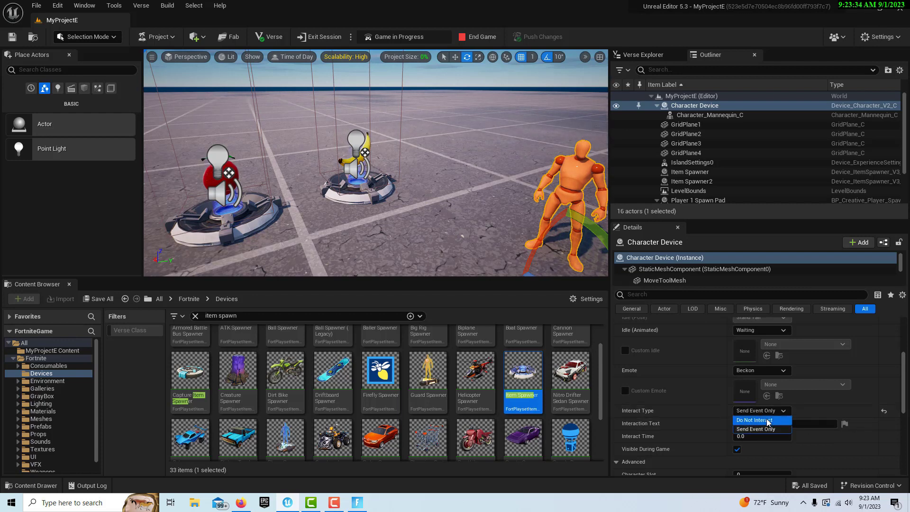
left_click(768, 421)
left_click(781, 412)
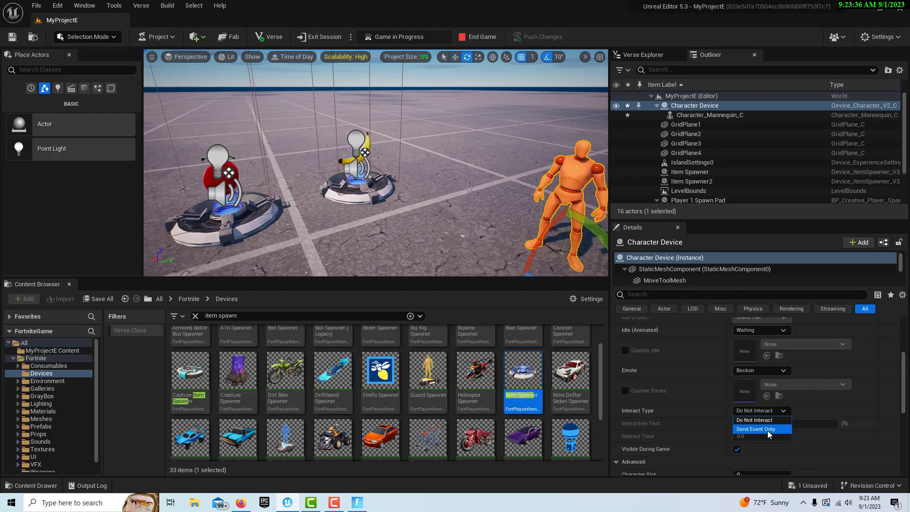
left_click(769, 434)
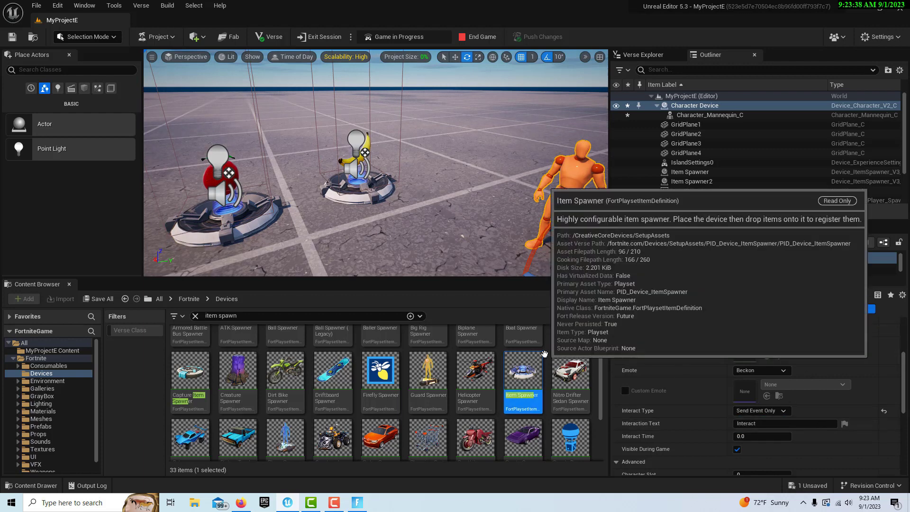